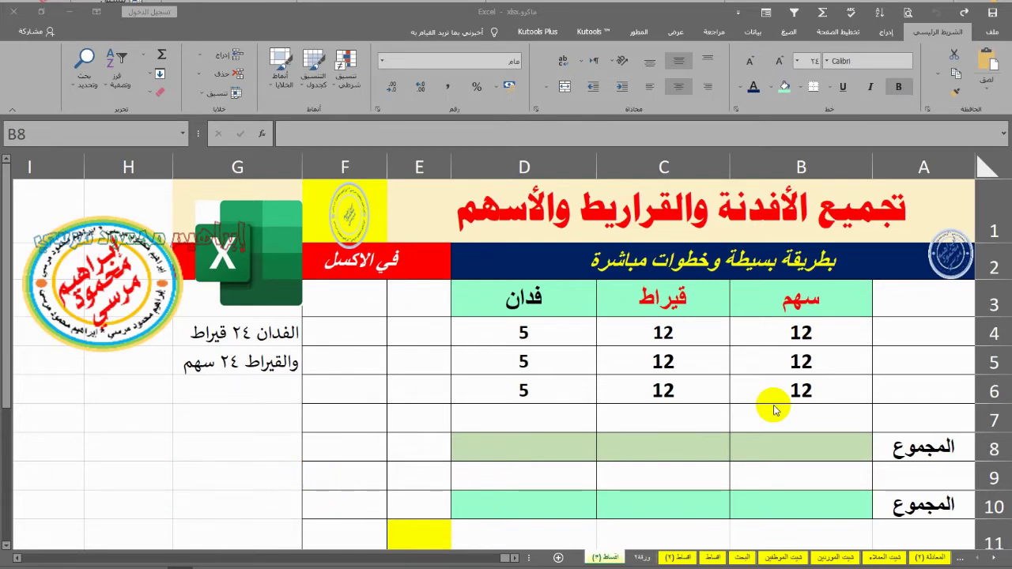
Step: Examine the sahm, qirat and feddan entries in B4:D6 by row and column, plus the unit conversion note in G5
left_click(803, 332)
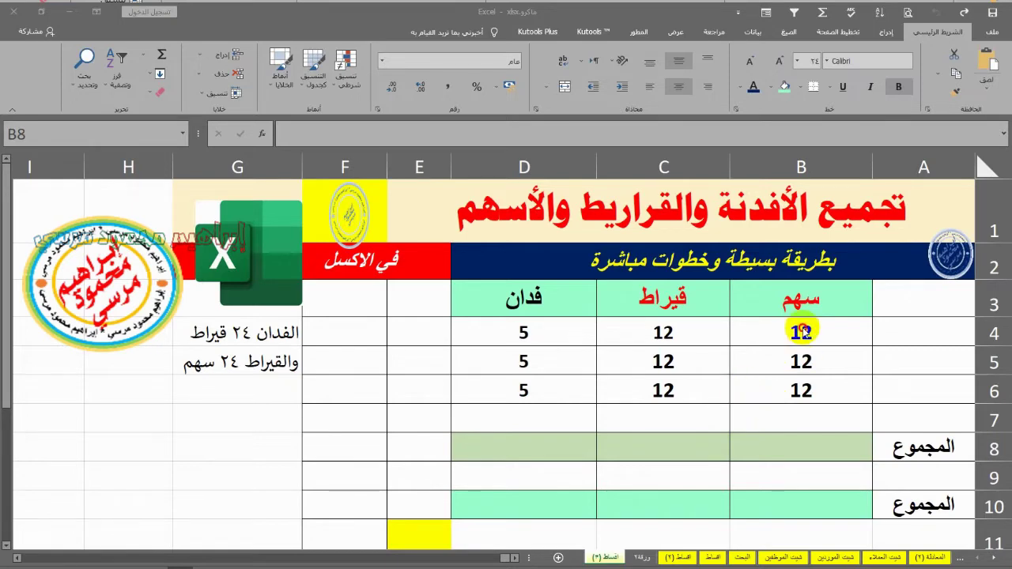
left_click_drag(801, 332, 532, 334)
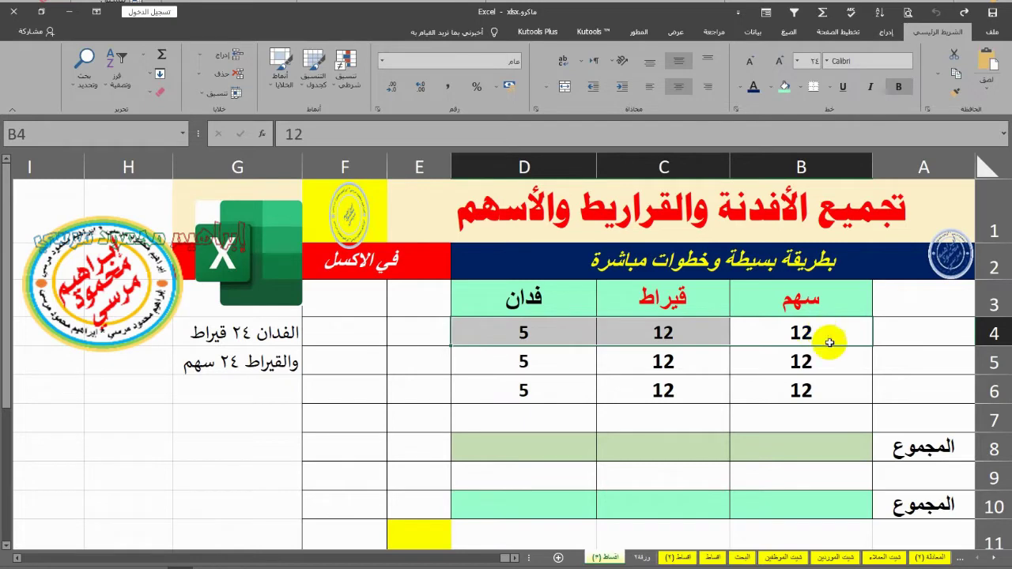
left_click(553, 363)
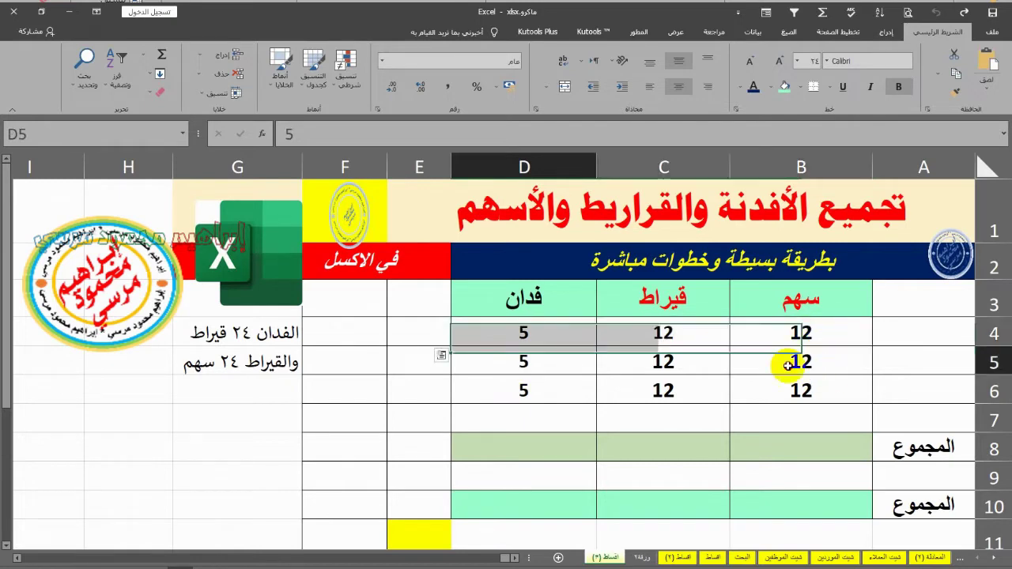
left_click_drag(536, 388, 774, 390)
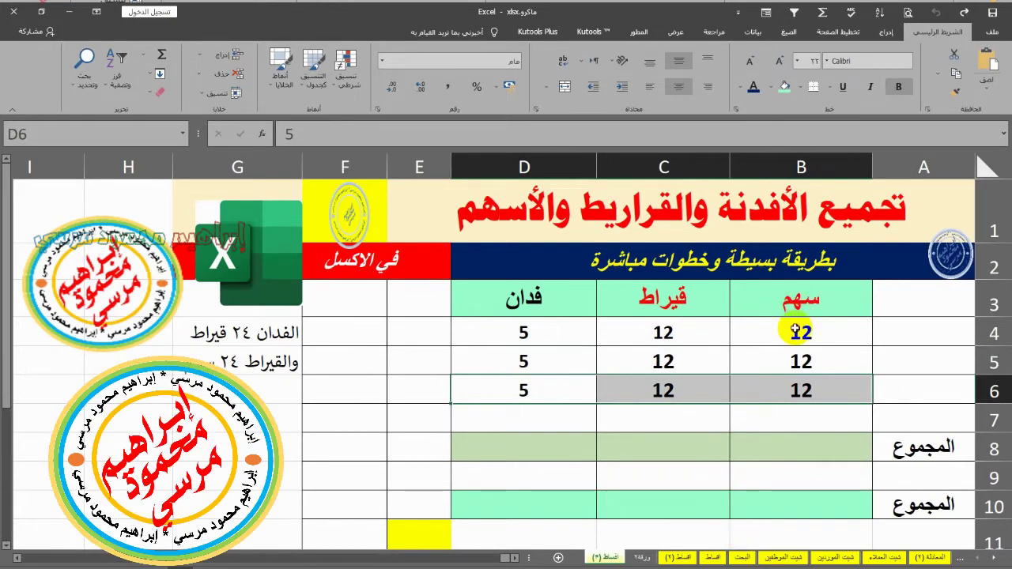
left_click_drag(796, 330, 795, 361)
mouse_move(660, 335)
left_mouse_down()
mouse_move(659, 384)
mouse_move(599, 399)
mouse_move(711, 380)
left_mouse_up()
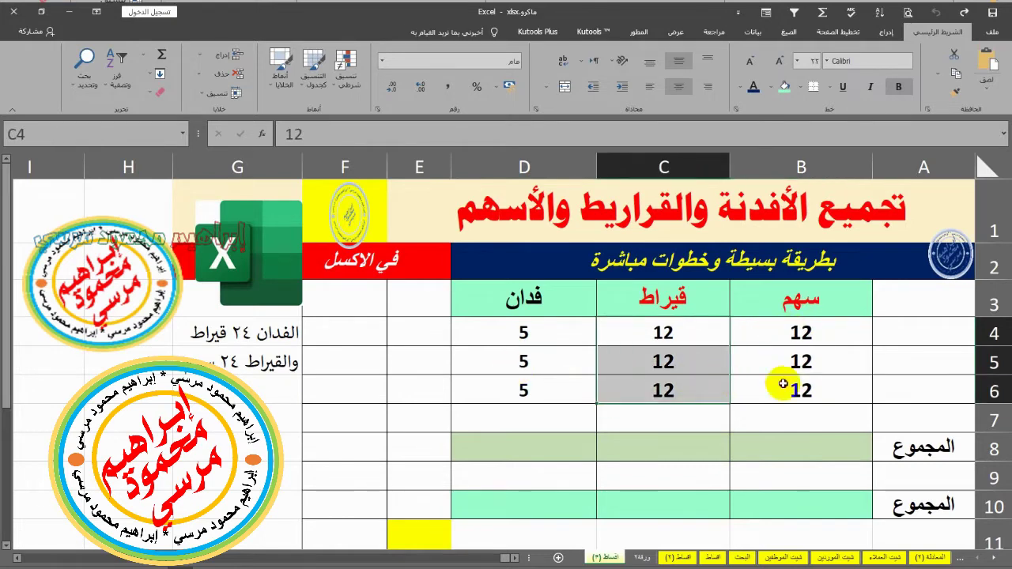
left_click_drag(797, 332, 808, 398)
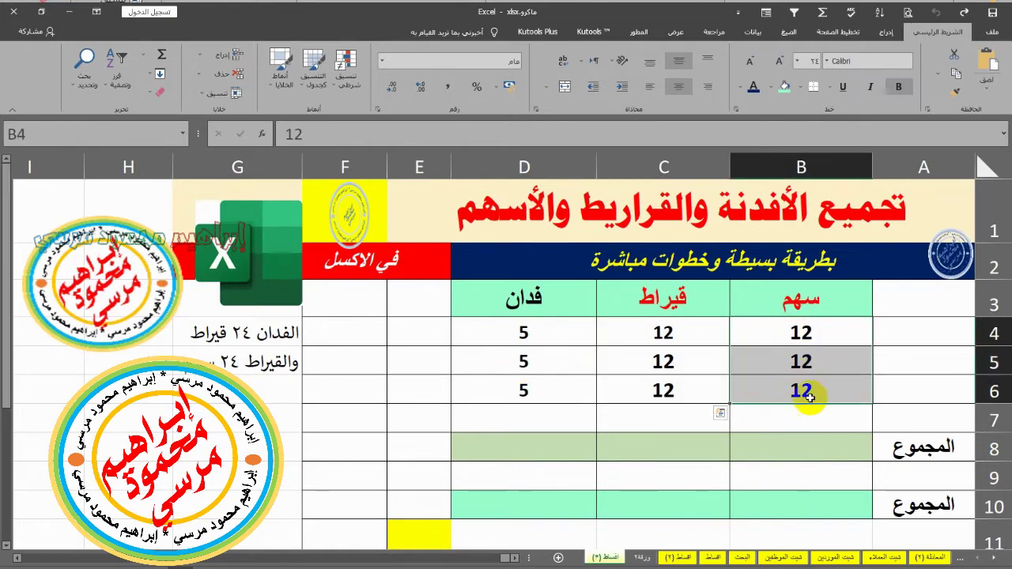
left_click(808, 453)
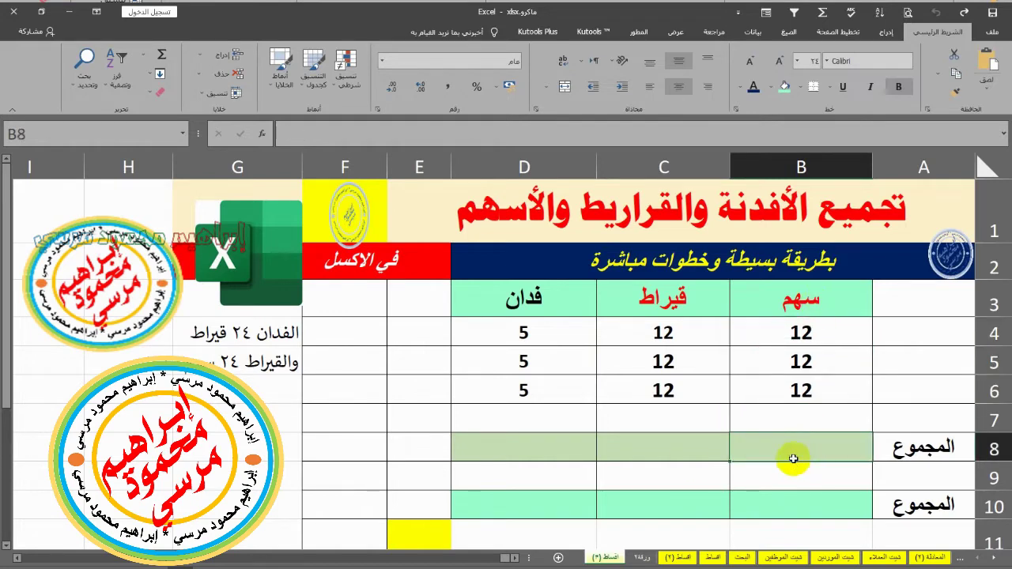
left_click(227, 362)
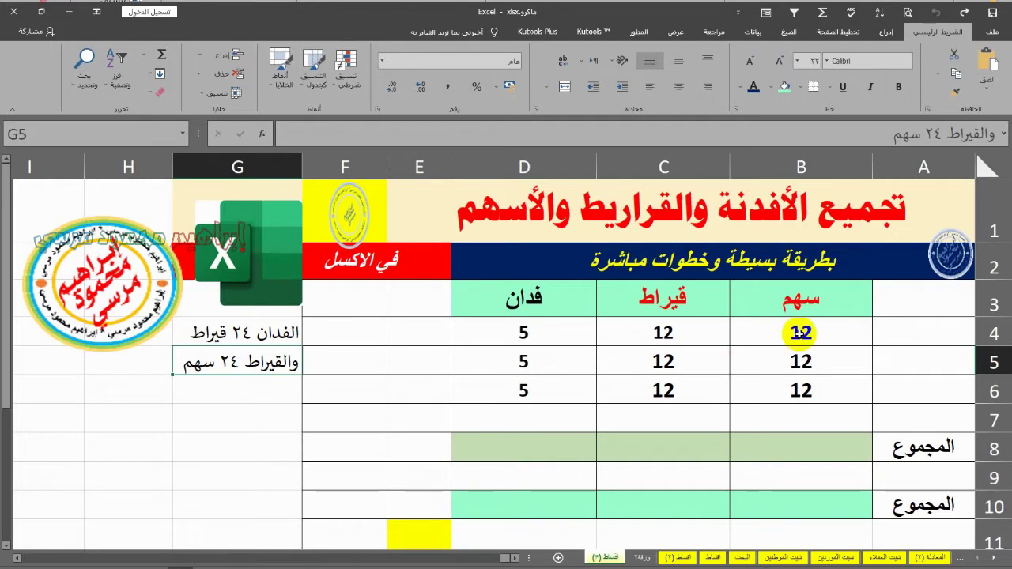
left_click_drag(801, 333, 506, 416)
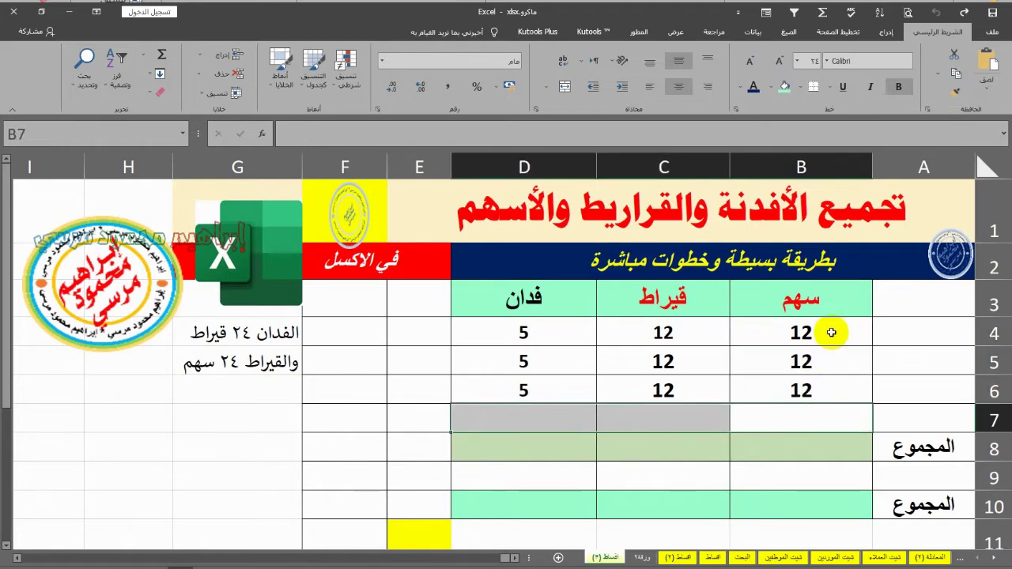
left_click_drag(799, 332, 514, 412)
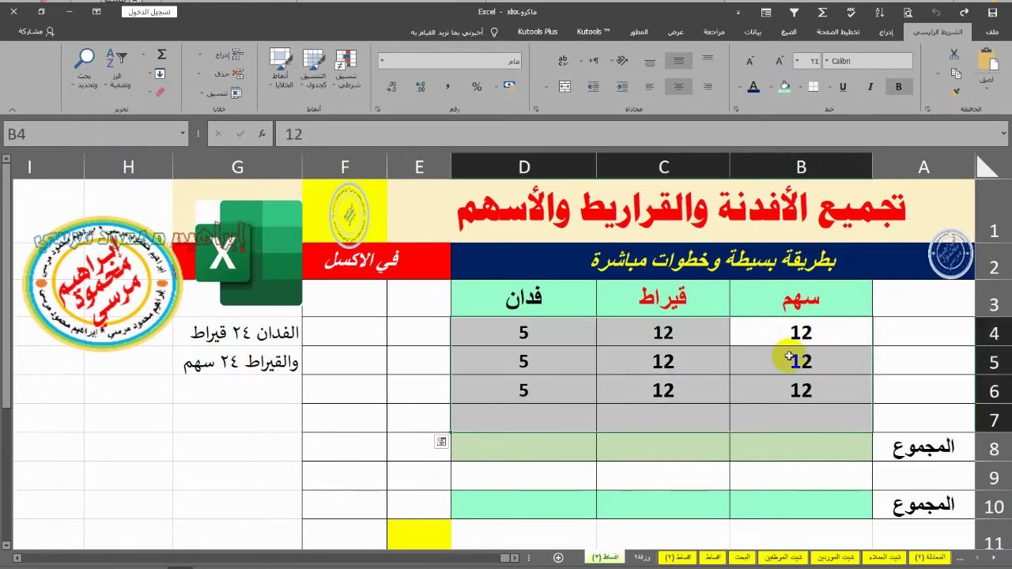
left_click_drag(797, 336, 789, 445)
Step: Total the sahm column in B8 with AutoSum over B4:B7
left_click(788, 445)
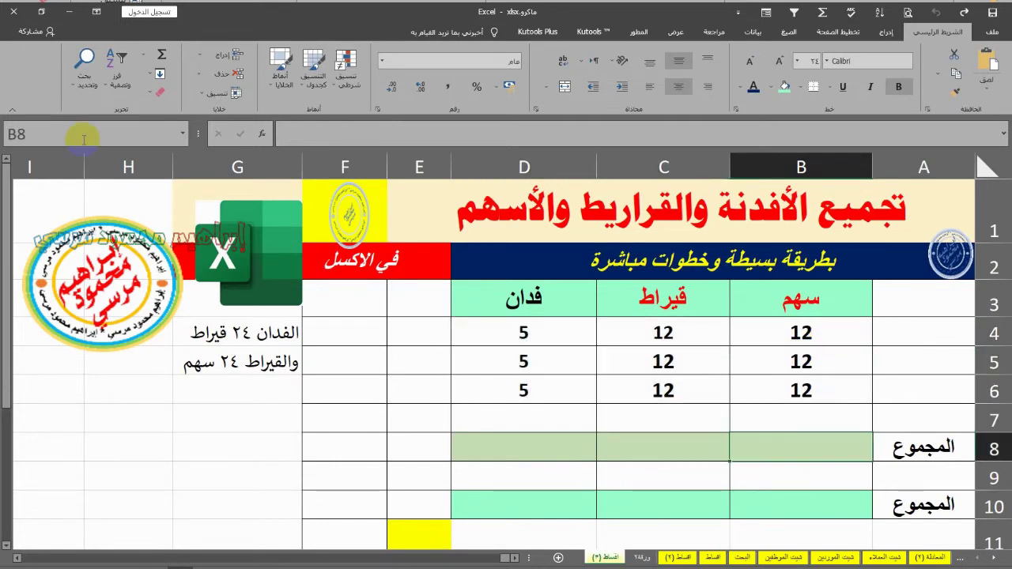
left_click(161, 55)
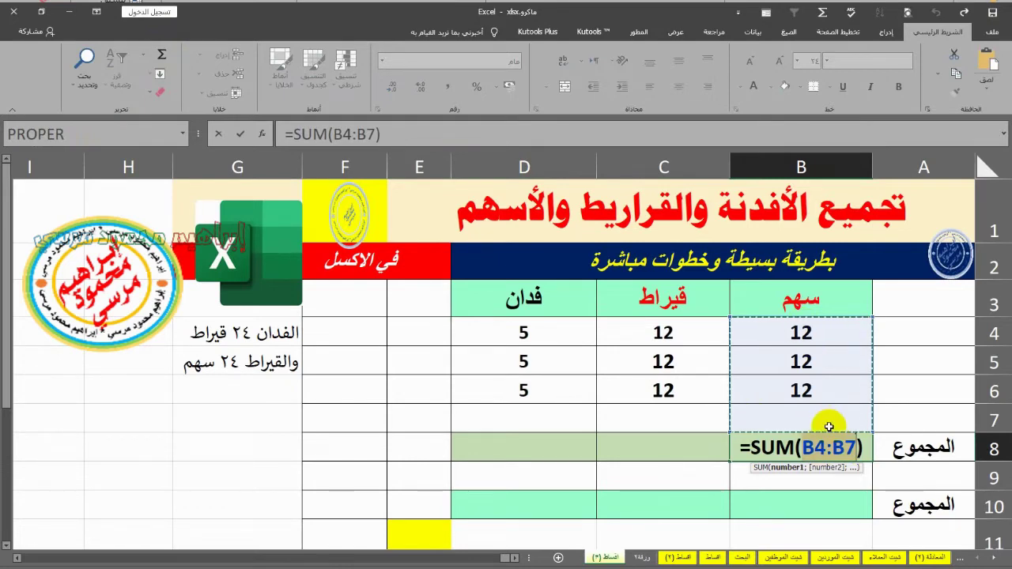
key("Return")
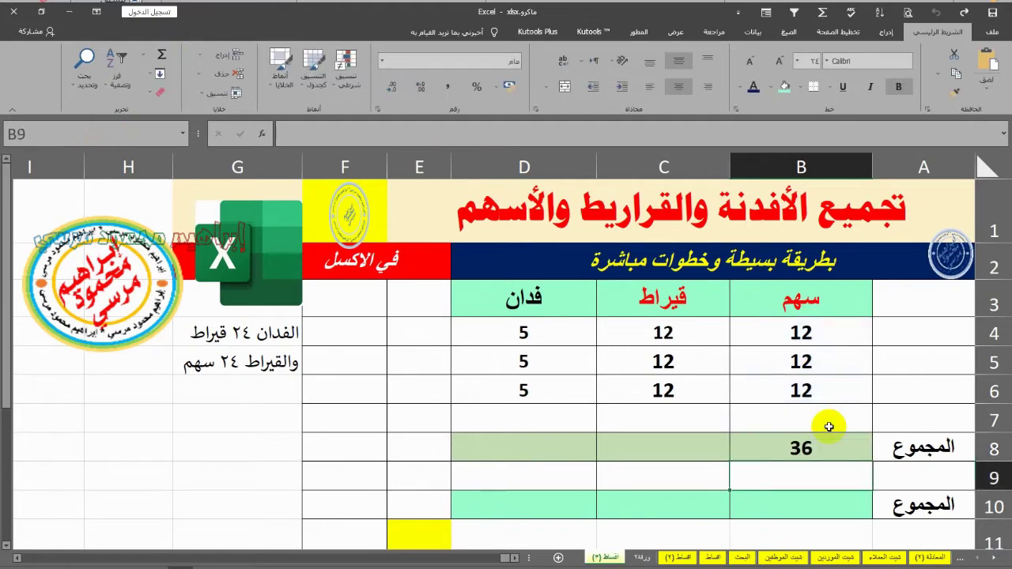
Step: Fill the sum formula from B8 into C8 for the qirat column and check its range C4:C7
left_click(760, 454)
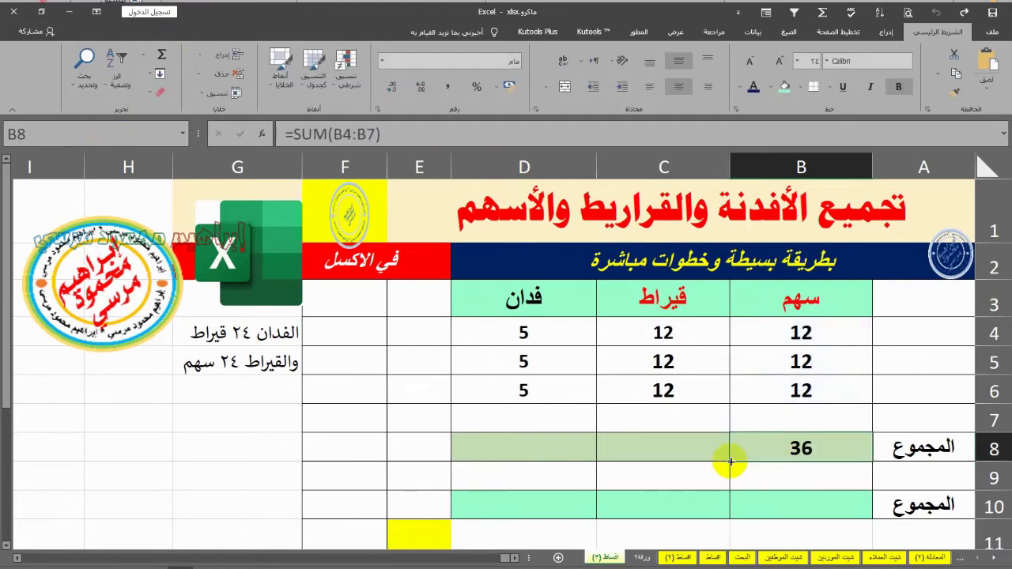
left_click_drag(731, 461, 617, 459)
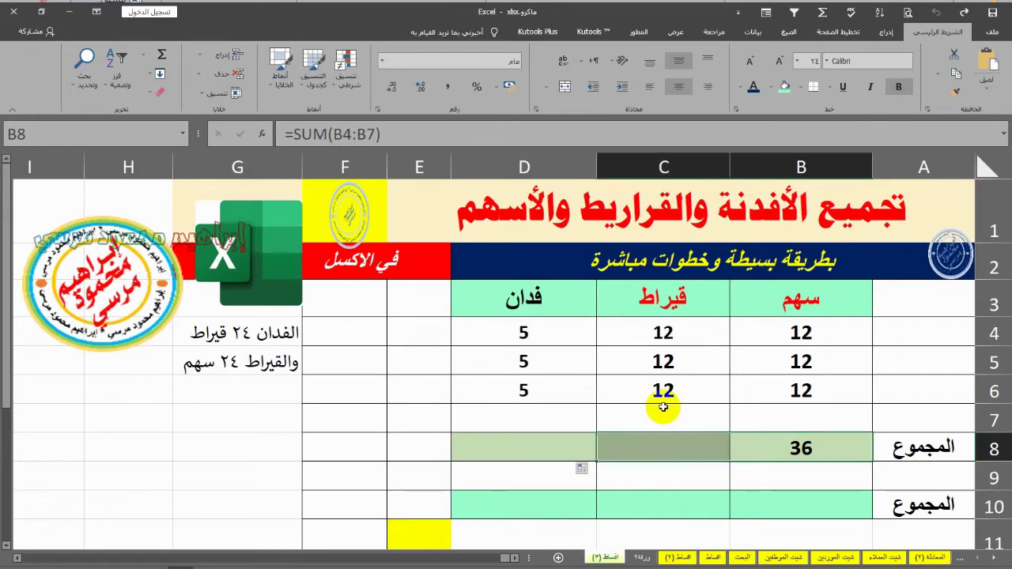
left_click(650, 444)
key("F2")
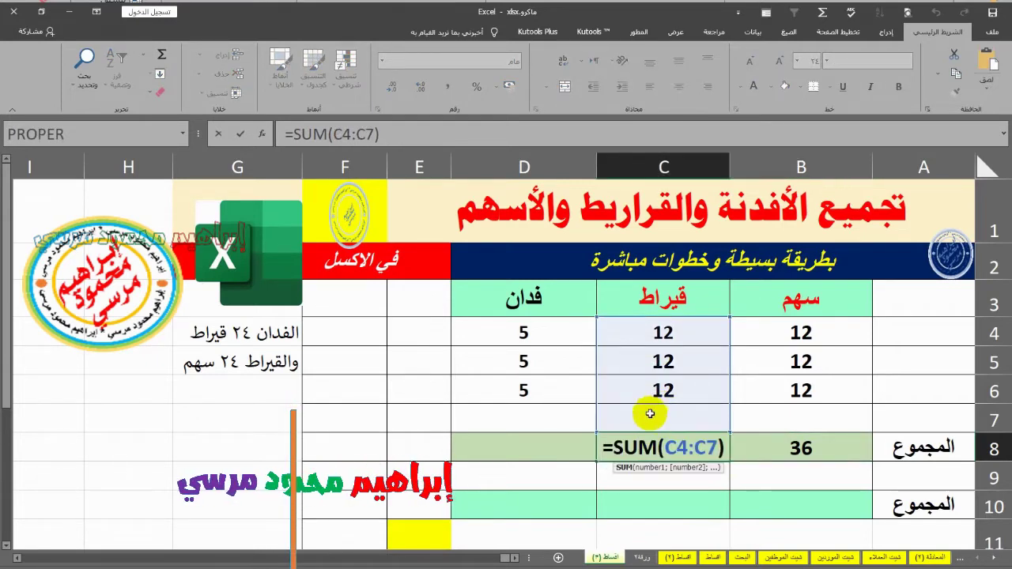
key("Escape")
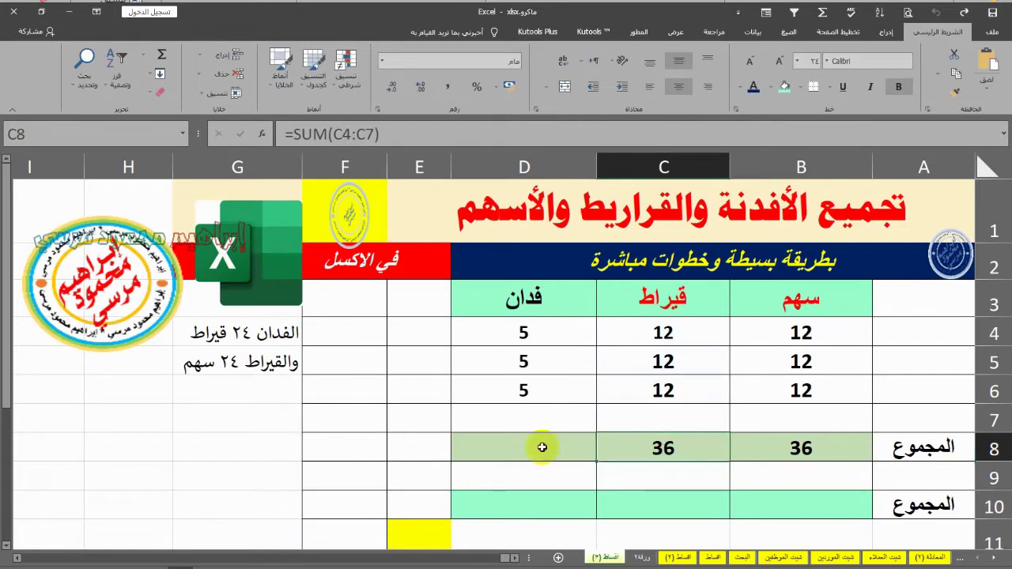
Step: Total the feddan column in D8 with AutoSum, adjusting the summed range to D4:D7
left_click(543, 448)
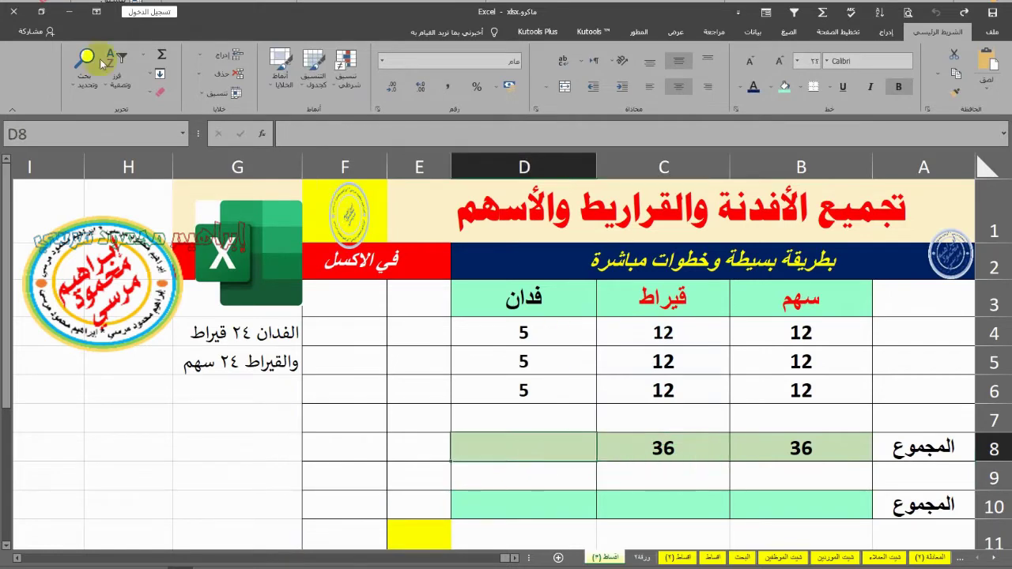
left_click(159, 55)
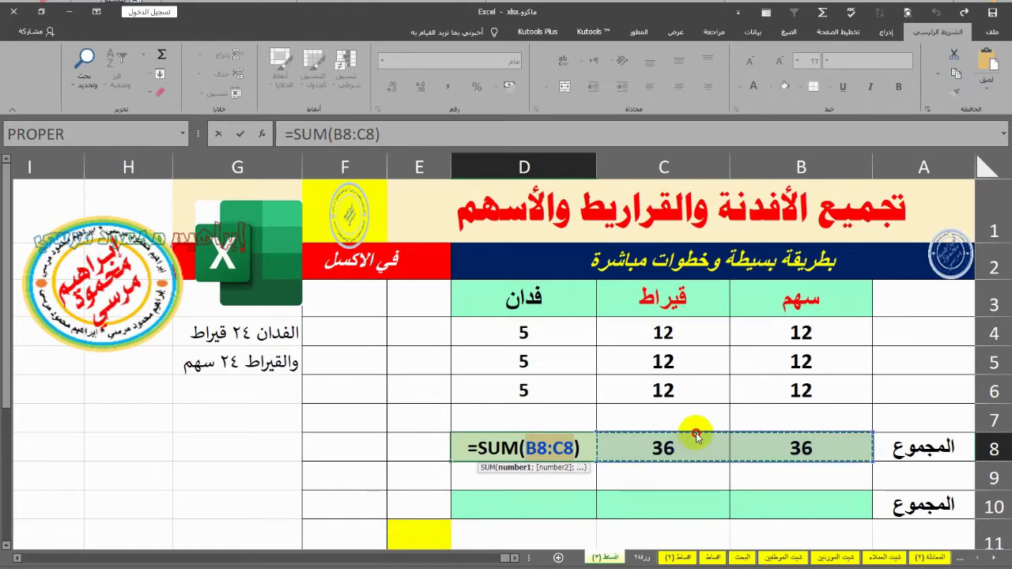
left_click_drag(664, 361, 527, 333)
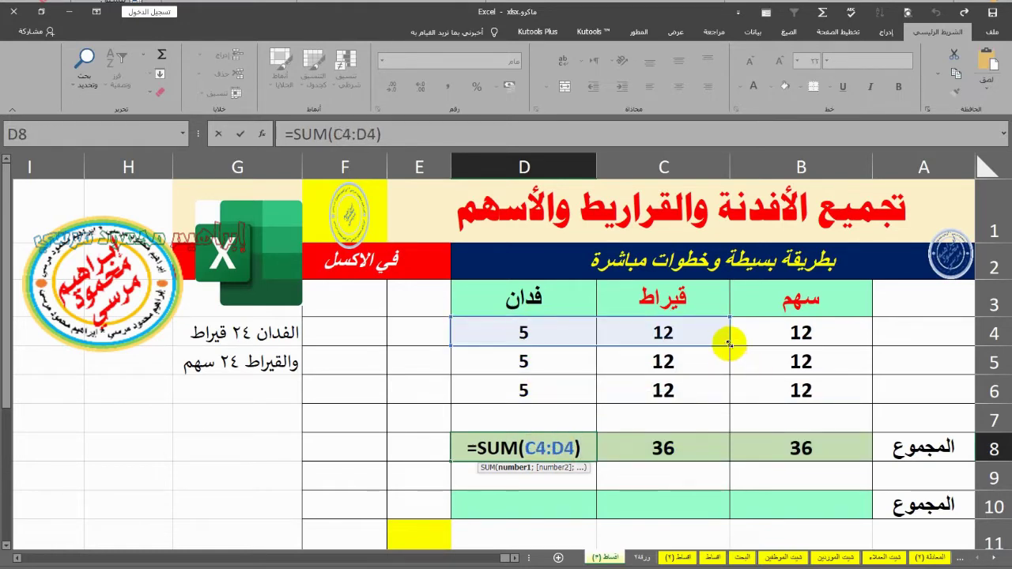
left_click_drag(728, 342, 588, 420)
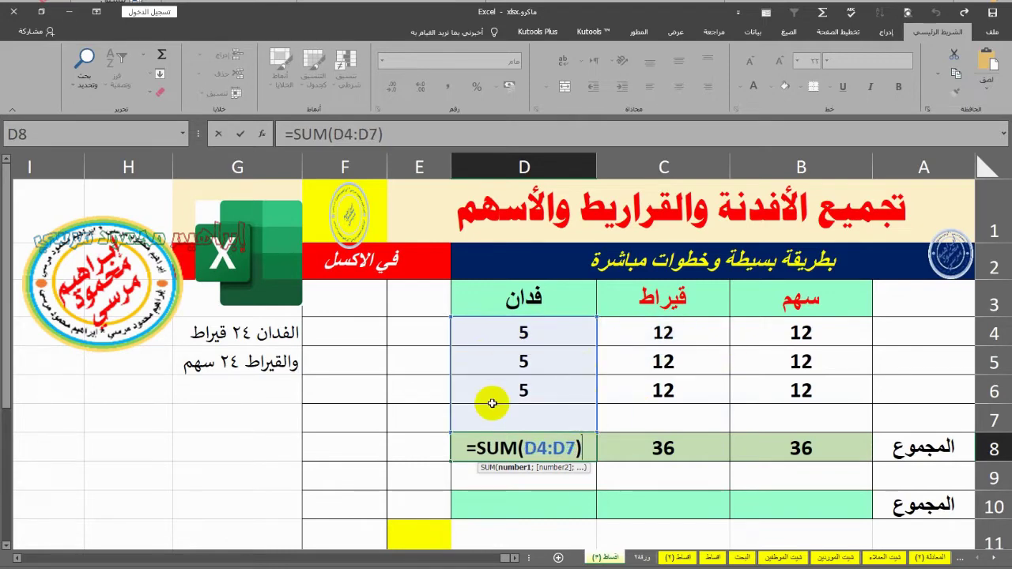
left_click_drag(621, 336, 628, 419)
left_click(524, 449)
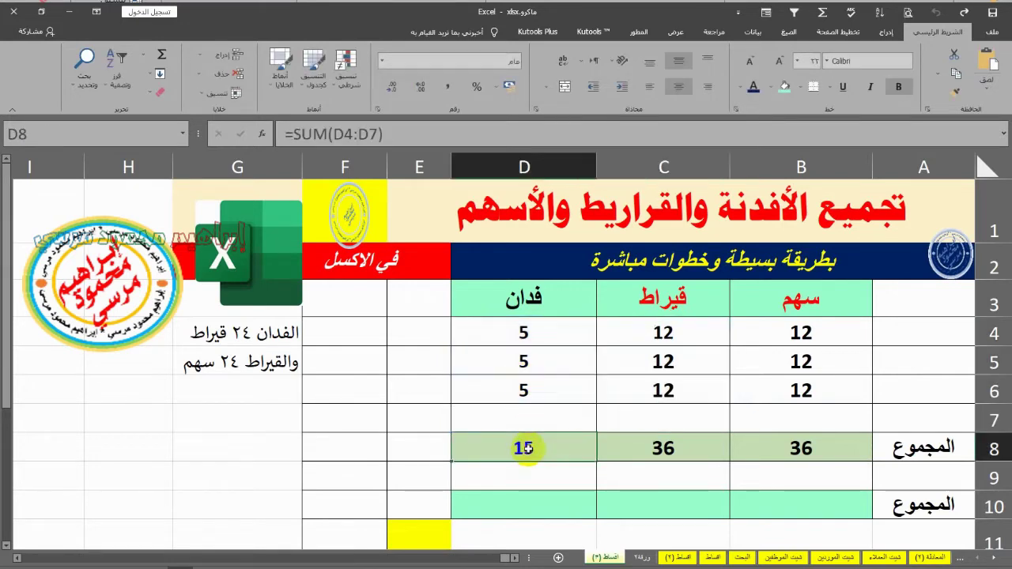
Step: Reopen the D8 total and reselect D4:D7 as the range in its SUM formula
double_click(524, 448)
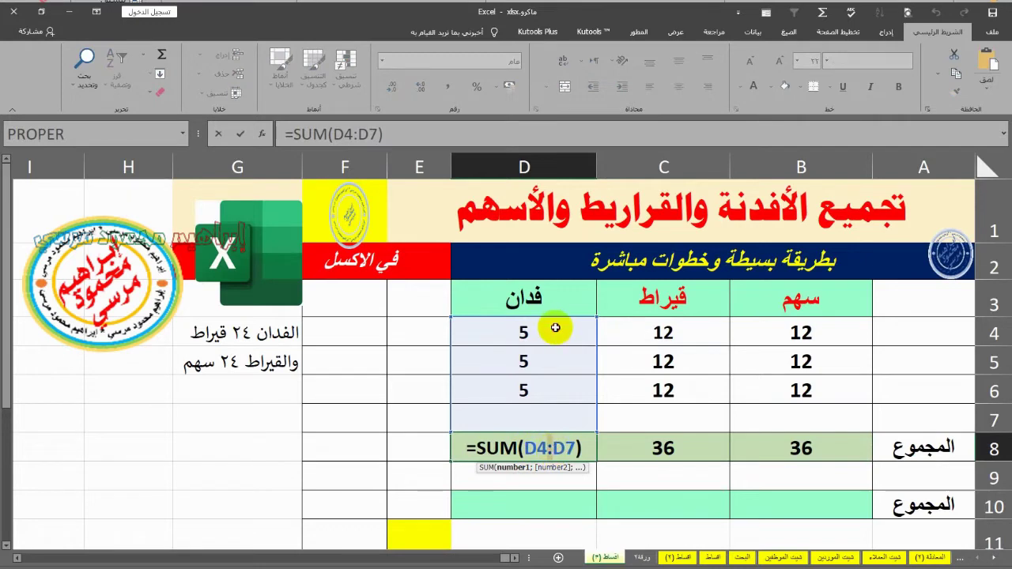
left_click_drag(555, 327, 702, 409)
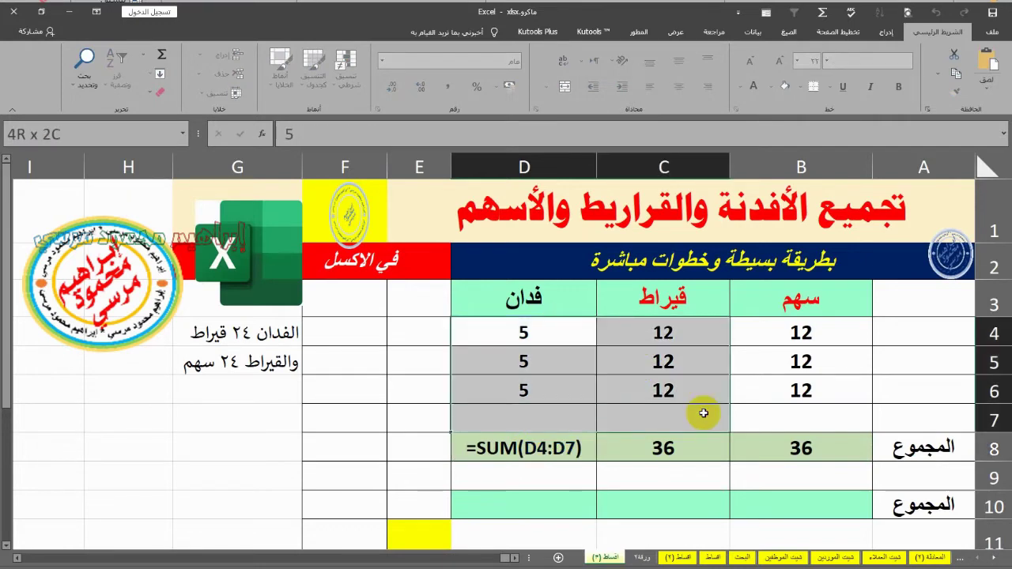
left_click(544, 445)
double_click(545, 445)
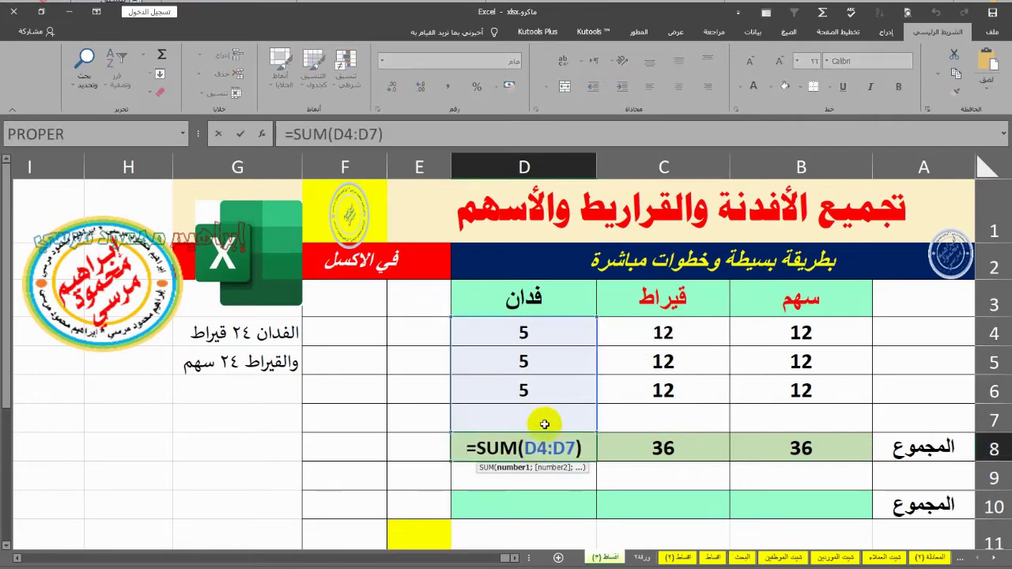
left_click(567, 447)
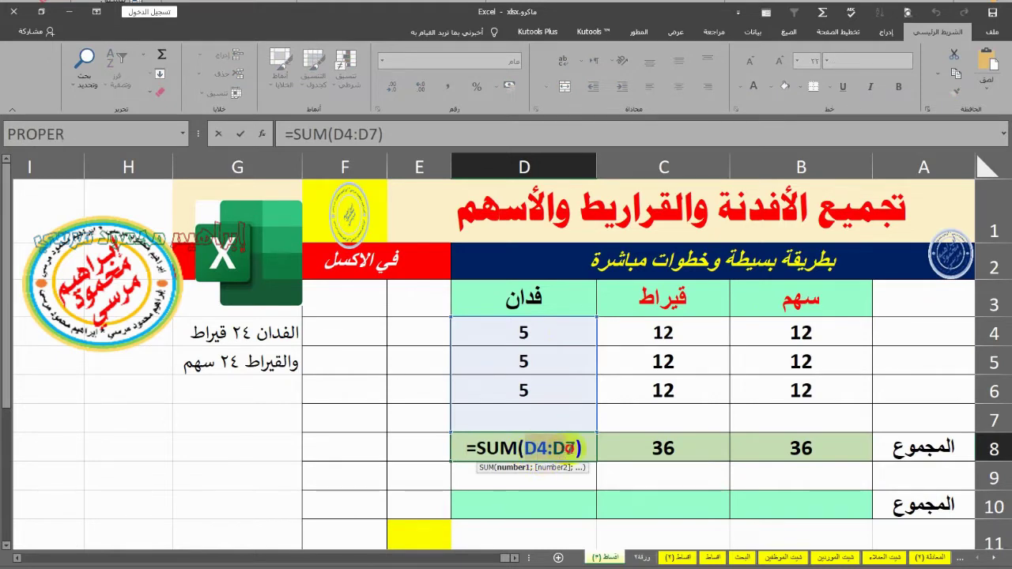
left_click(564, 339)
left_click_drag(558, 418, 558, 421)
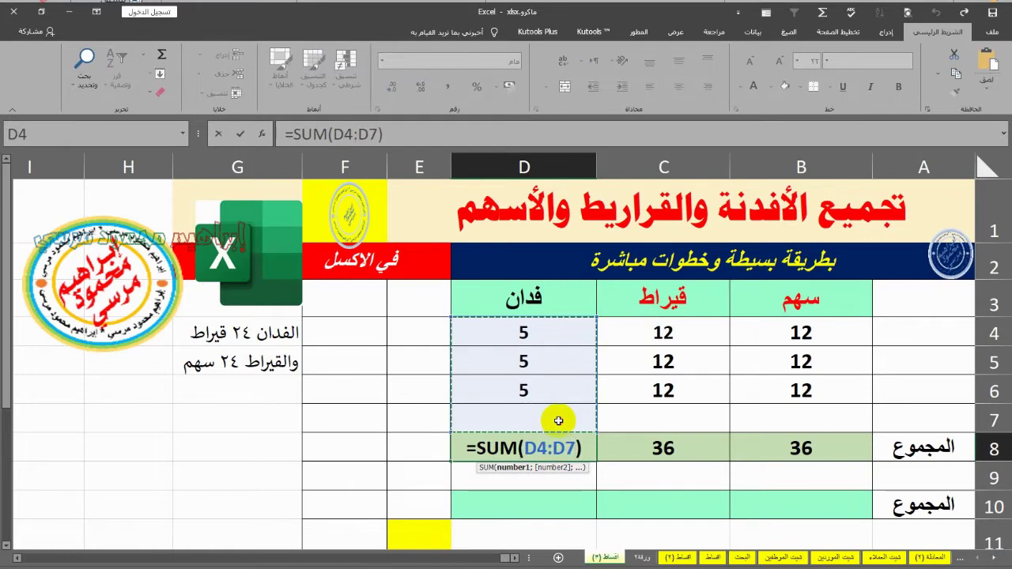
key("Return")
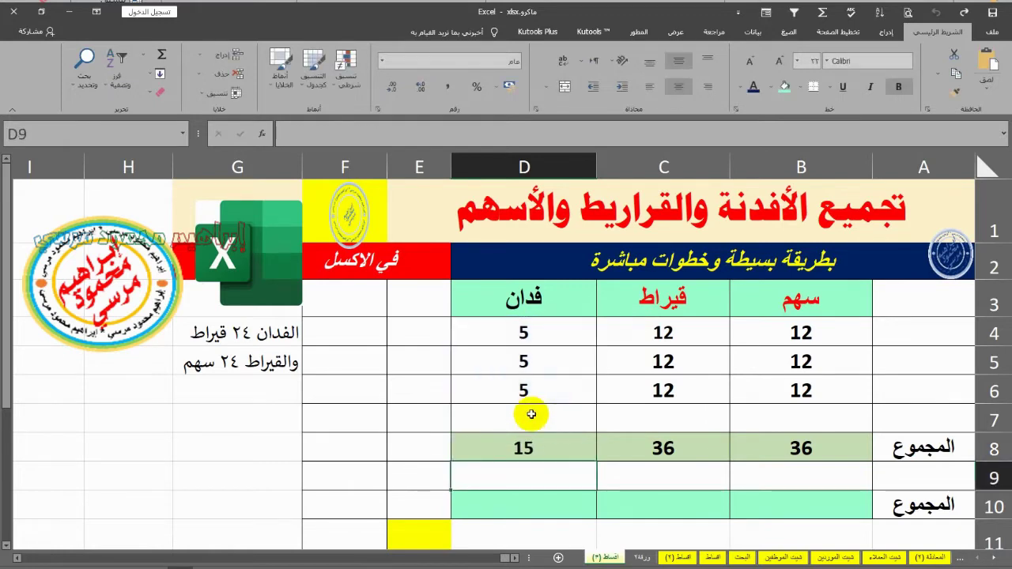
Step: Inspect the sahm, qirat and feddan total formulas in B8, C8 and D8
left_click(782, 450)
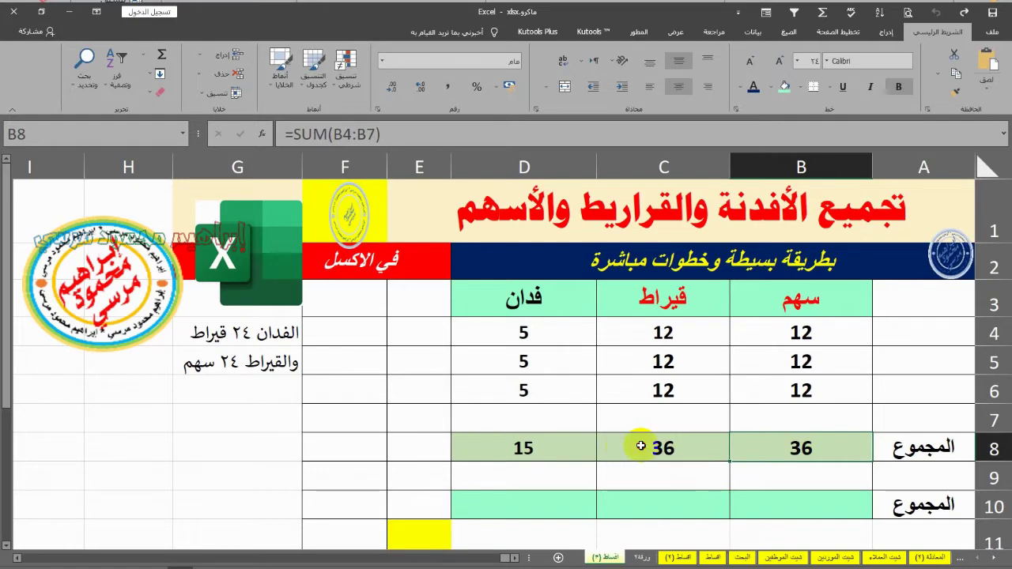
left_click(672, 448)
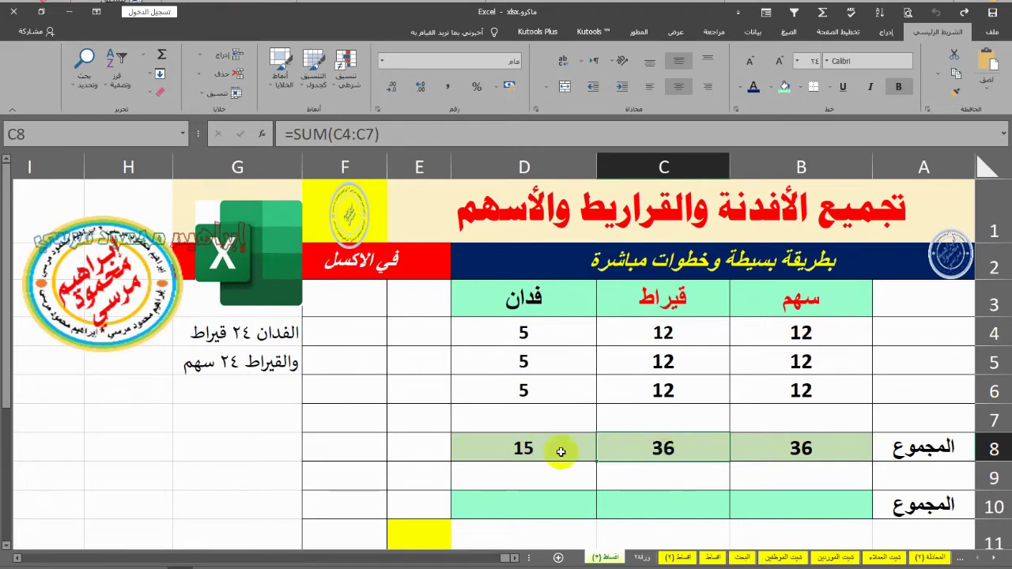
left_click(535, 449)
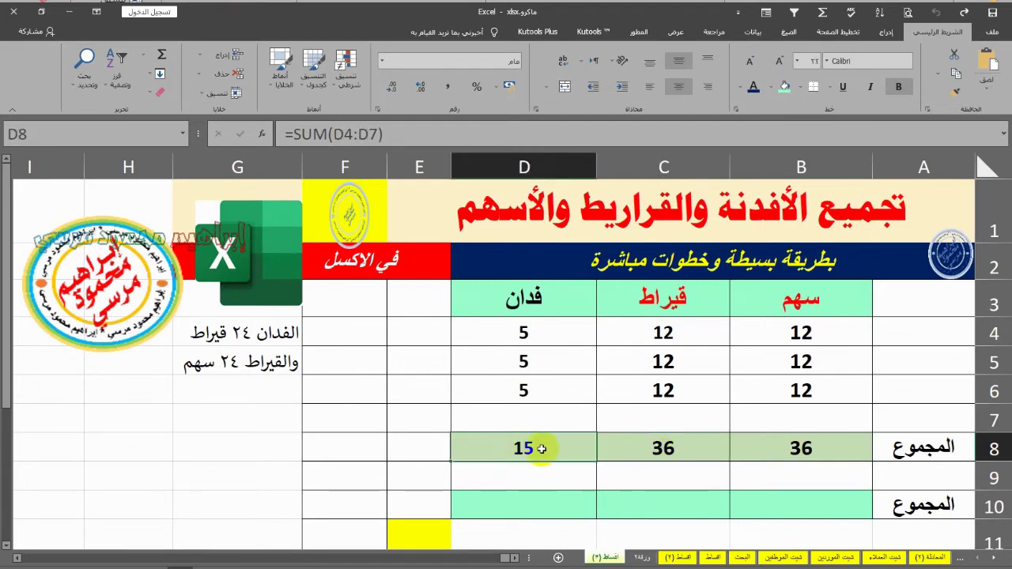
Step: Enter =FLOOR(B8;24) in B9 to round the sahm total down to a multiple of 24
left_click(802, 483)
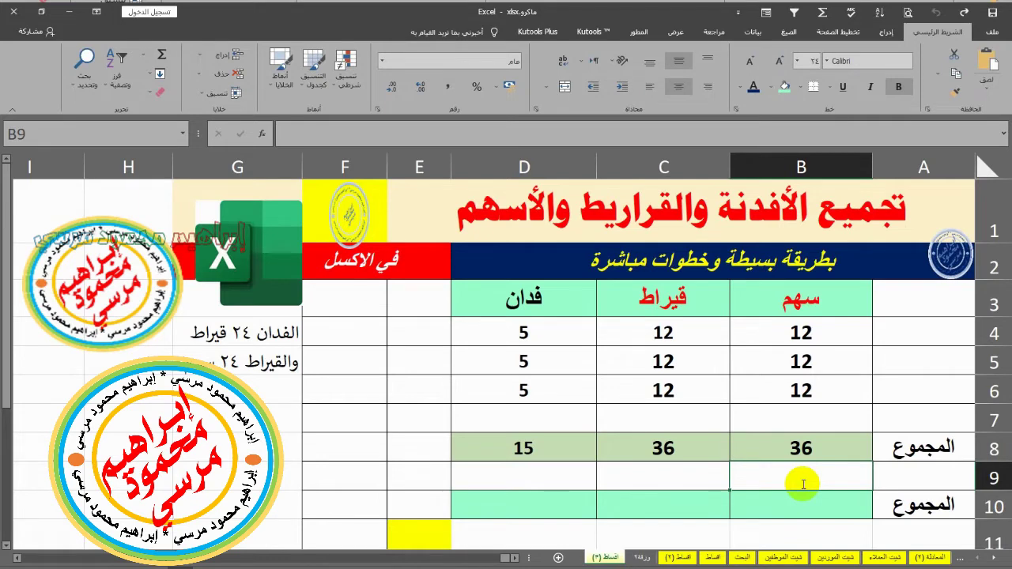
type("FL")
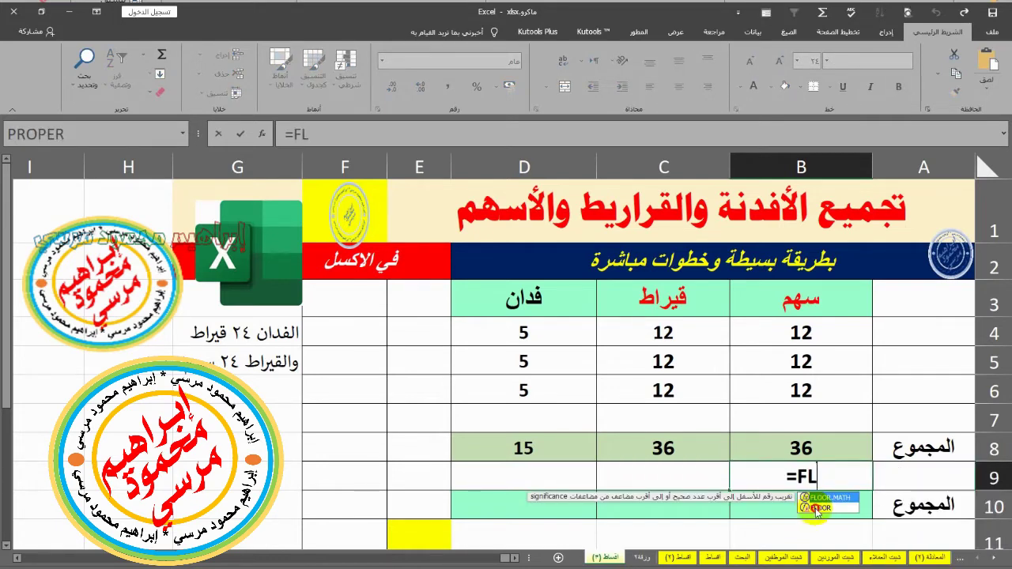
left_click(817, 507)
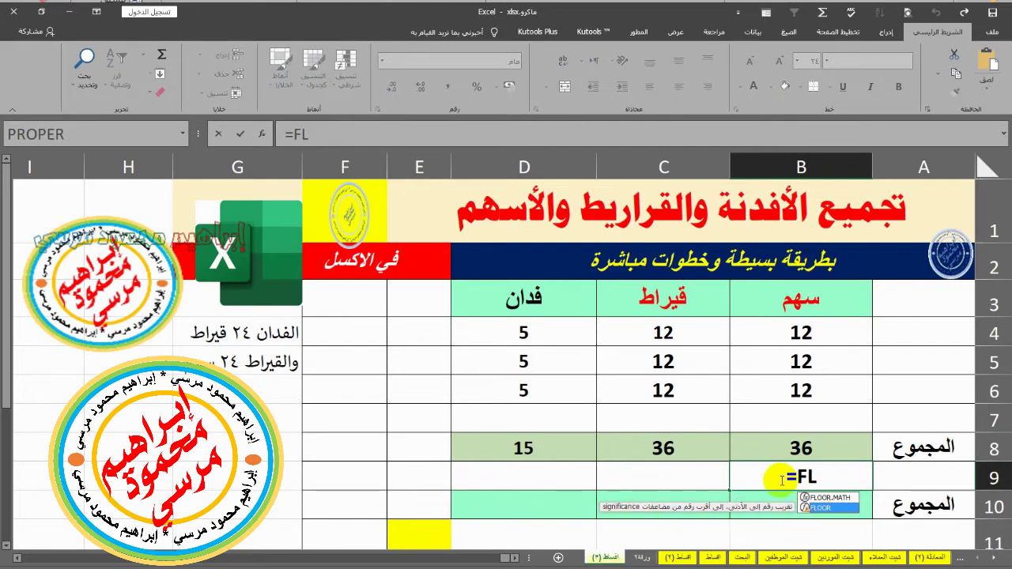
key("Tab")
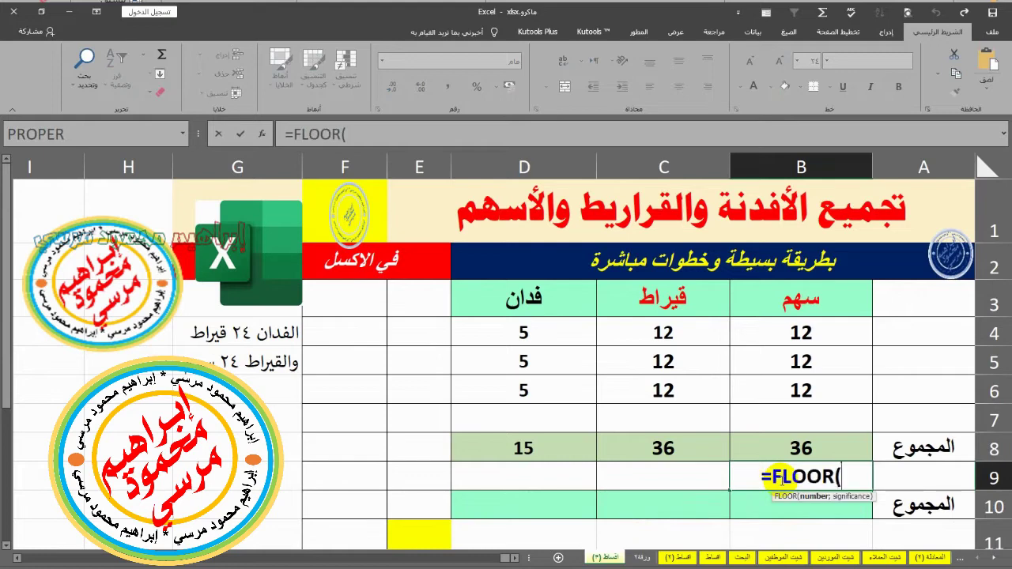
left_click(814, 449)
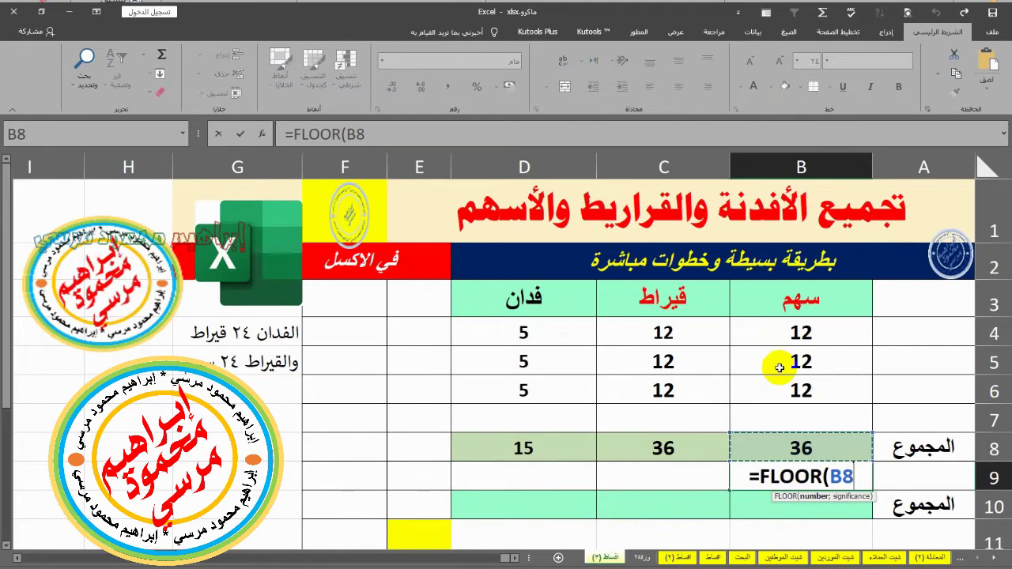
type("L")
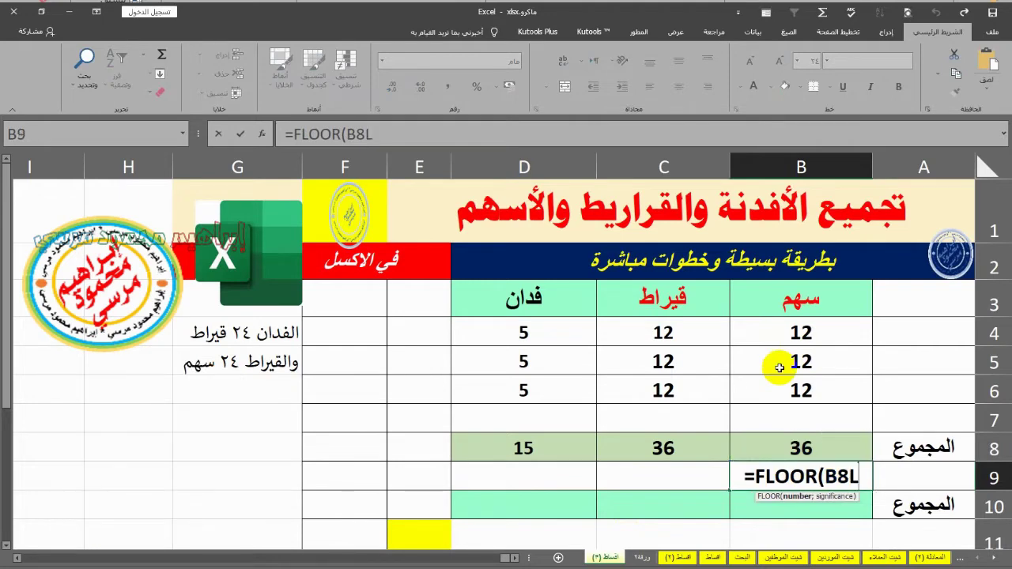
key("BackSpace")
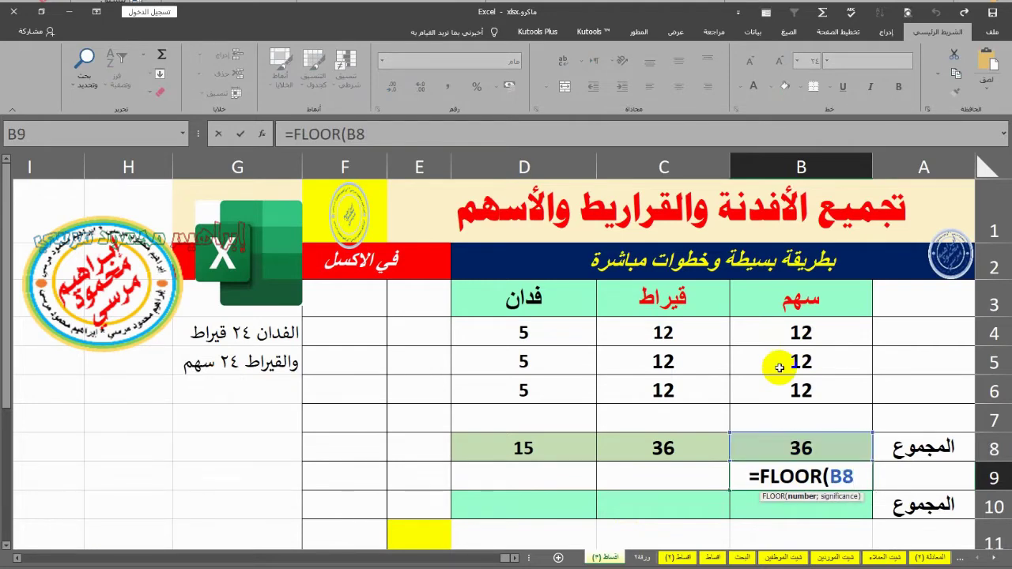
type(";")
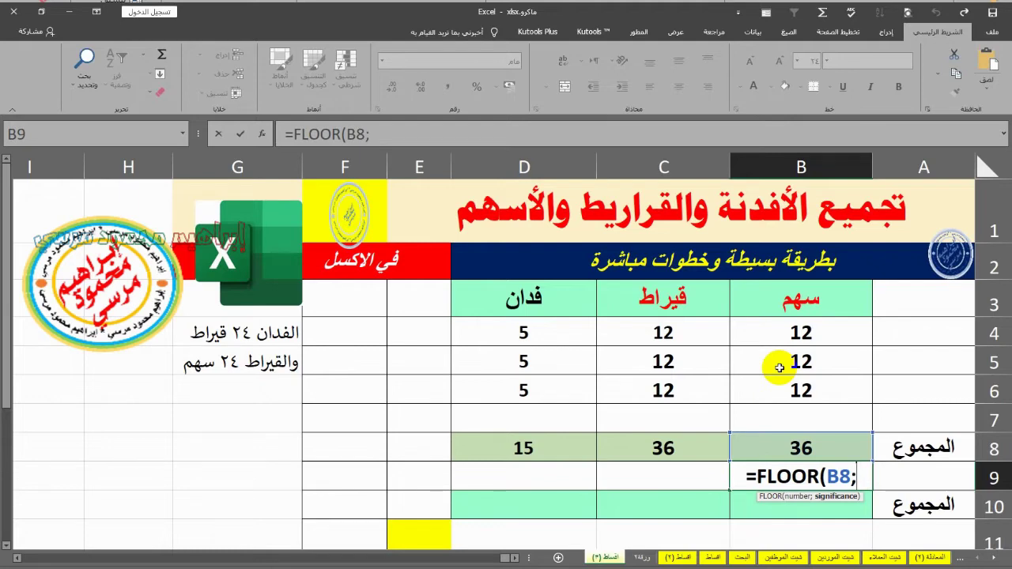
type("24")
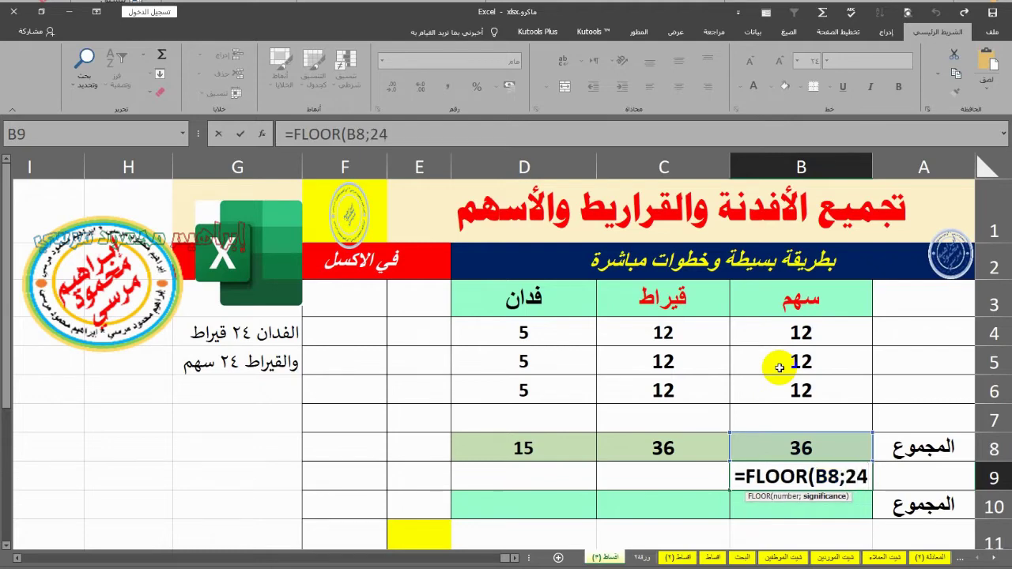
key("Return")
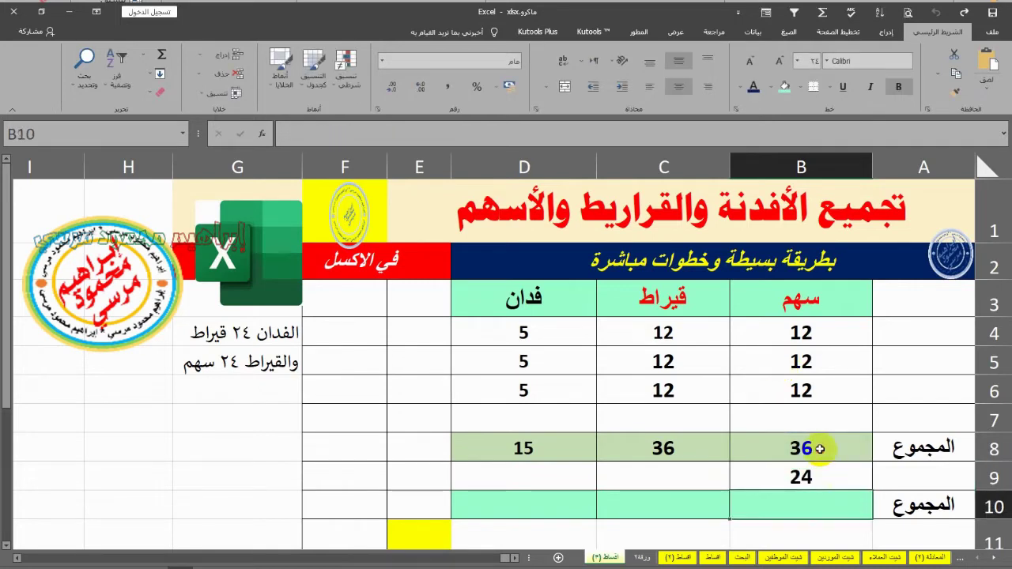
Step: Enter =B8-B9 in B10 to get the sahm left over after removing the full multiples of 24
left_click(817, 448)
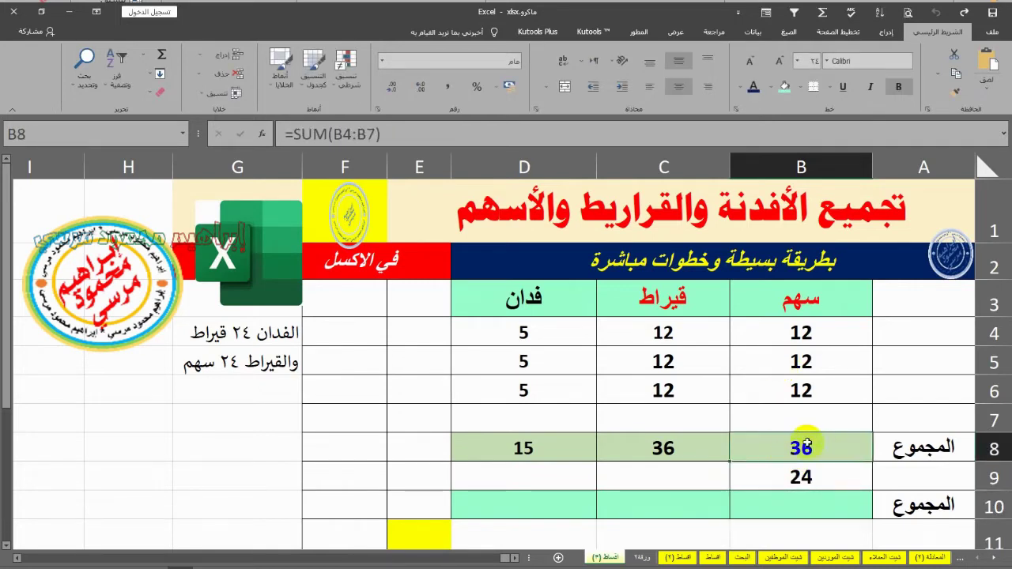
left_click(795, 503)
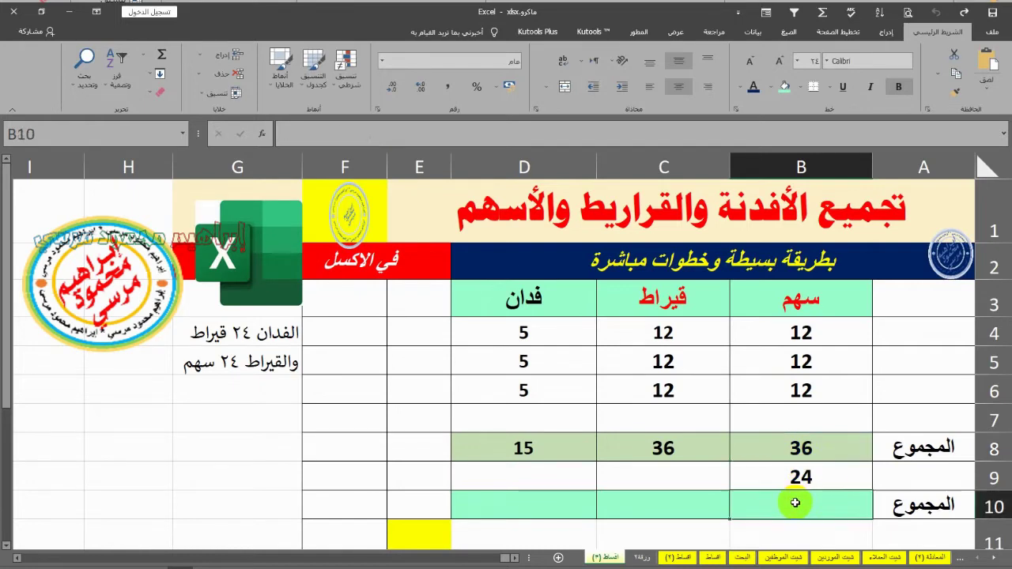
left_click(806, 477)
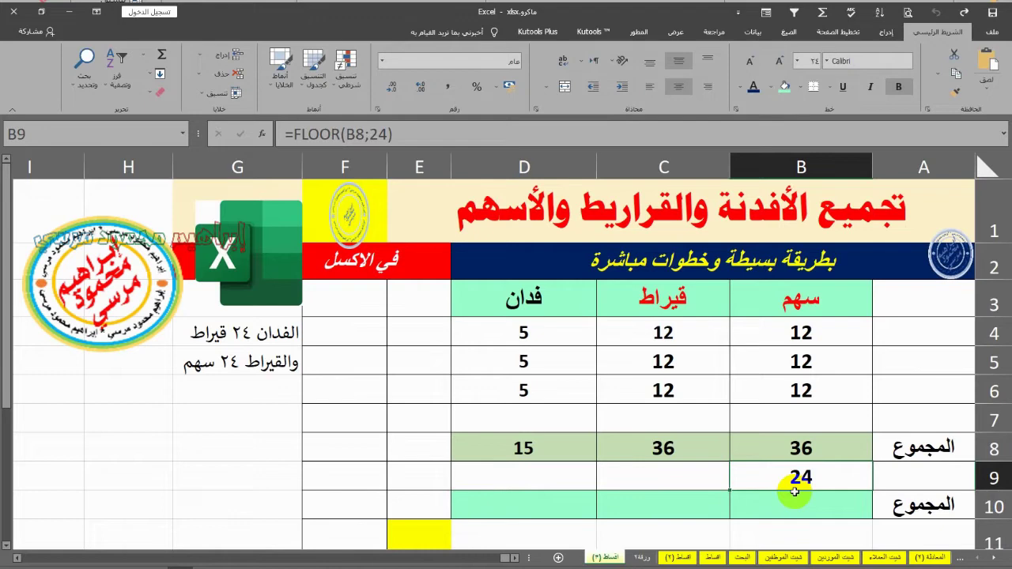
left_click(794, 504)
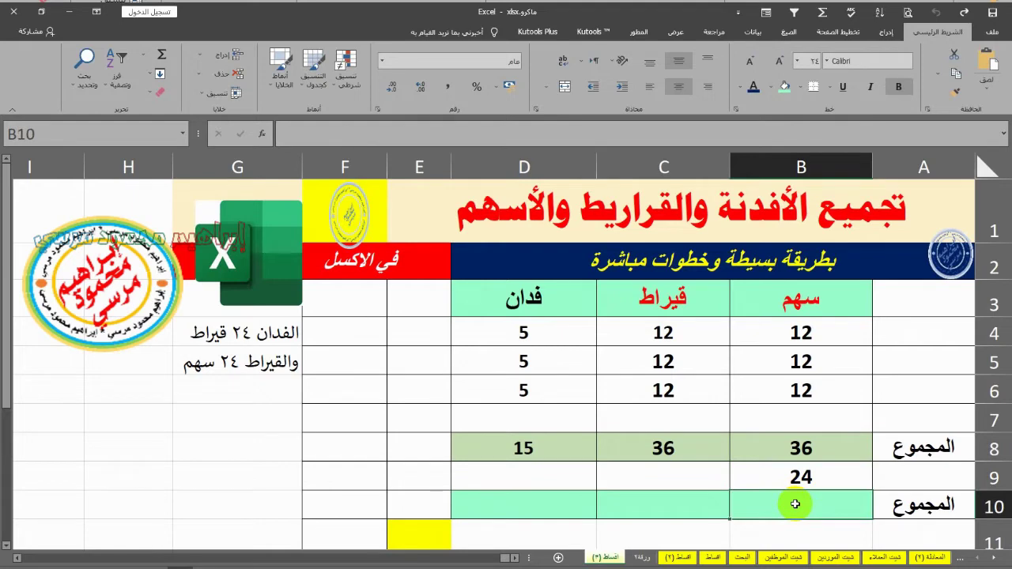
type("=")
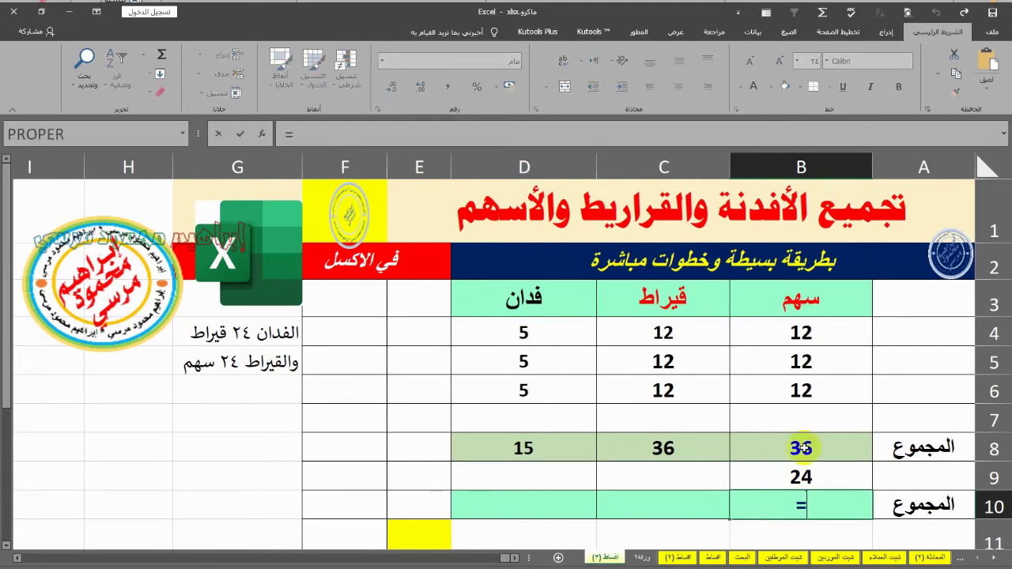
left_click(800, 448)
type("-")
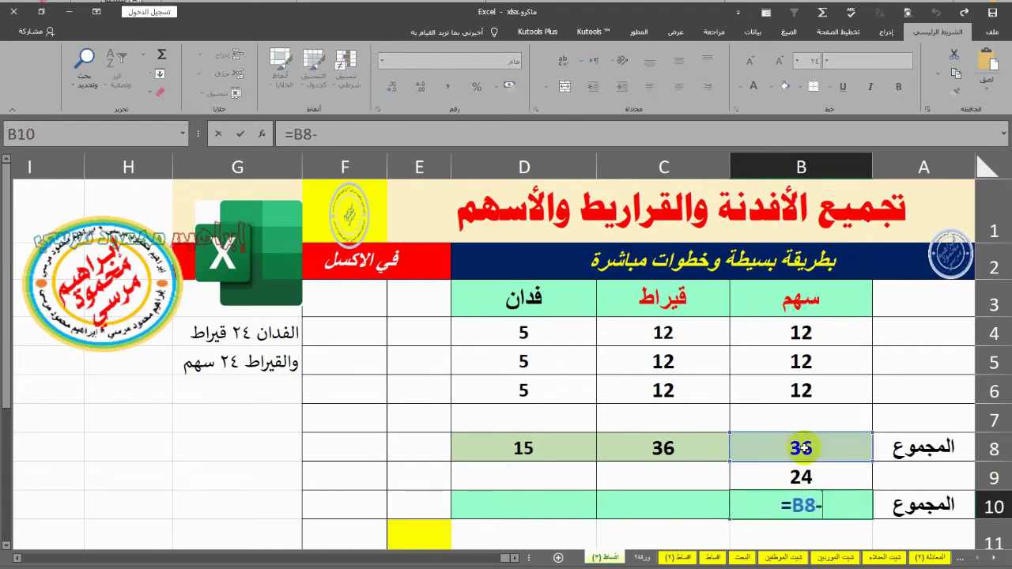
left_click(804, 476)
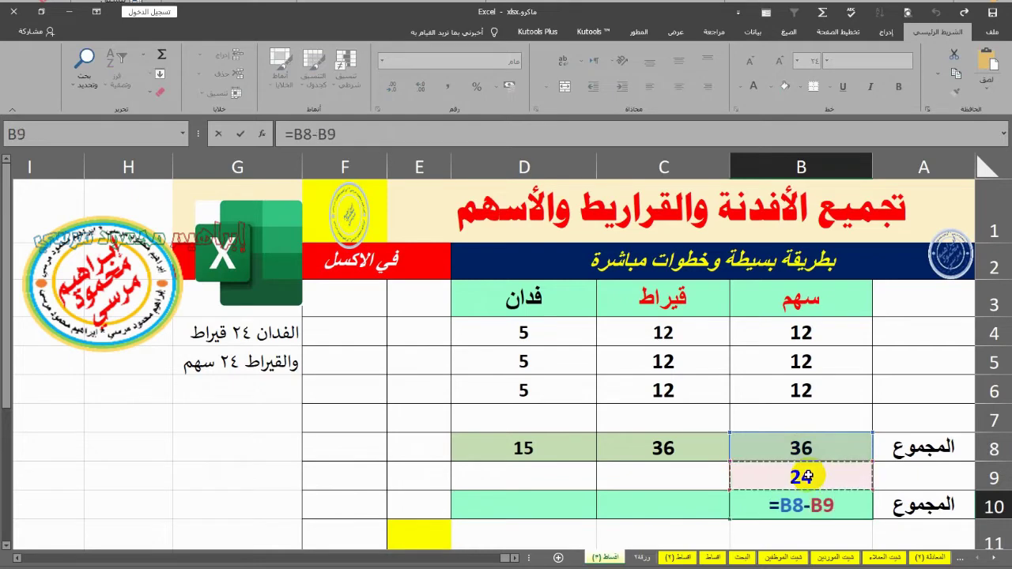
key("Return")
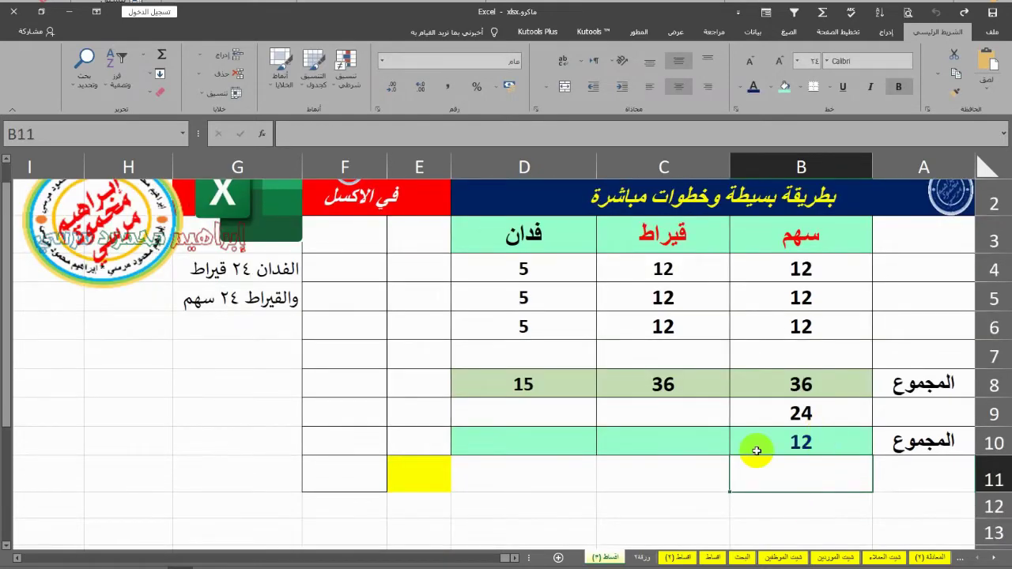
scroll(757, 450, "up", 1)
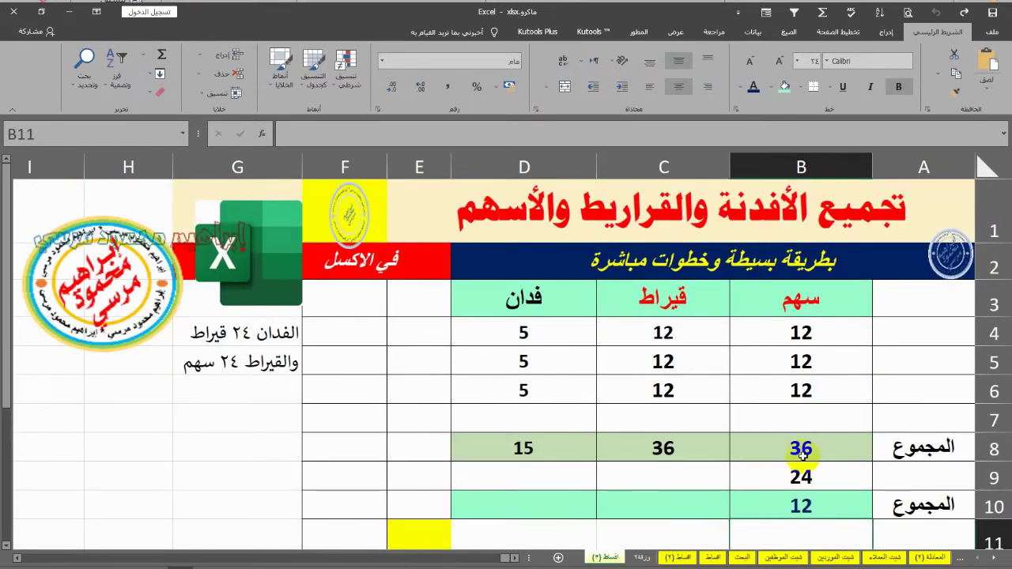
Step: Begin a SUM formula in C9 with the qirat total C8 as its first argument
left_click(690, 476)
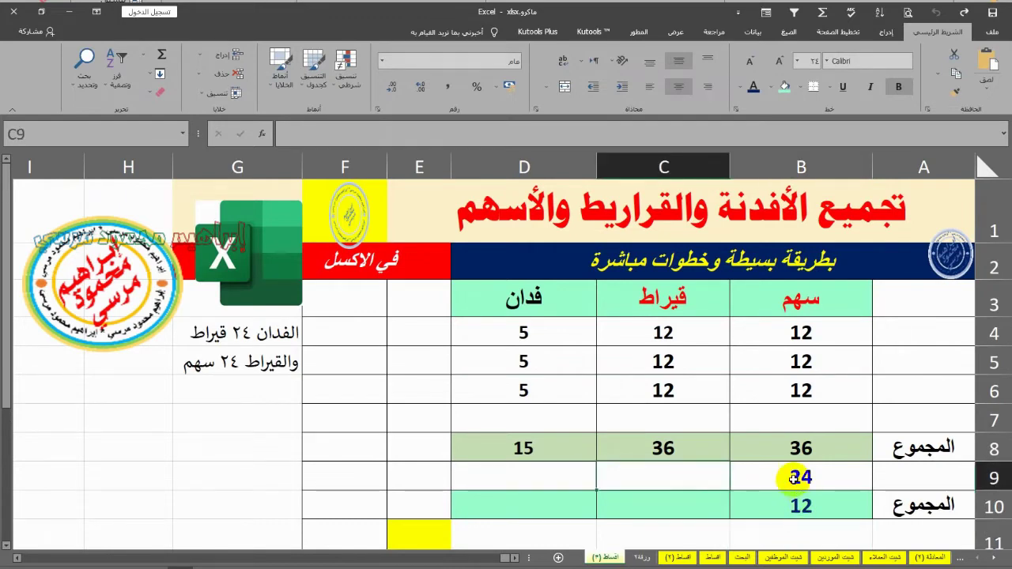
left_click(795, 477)
left_click(690, 453)
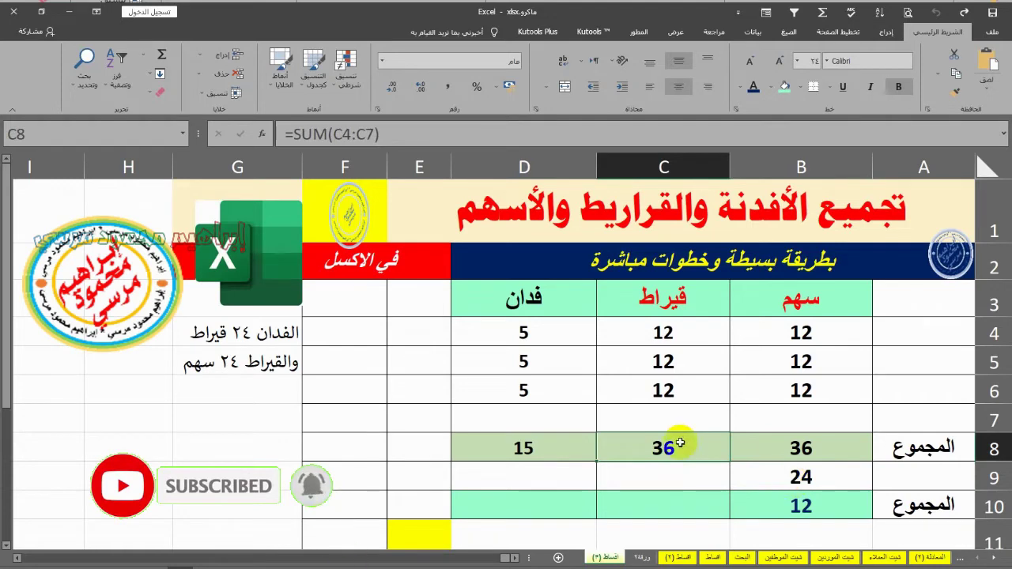
left_click(695, 472)
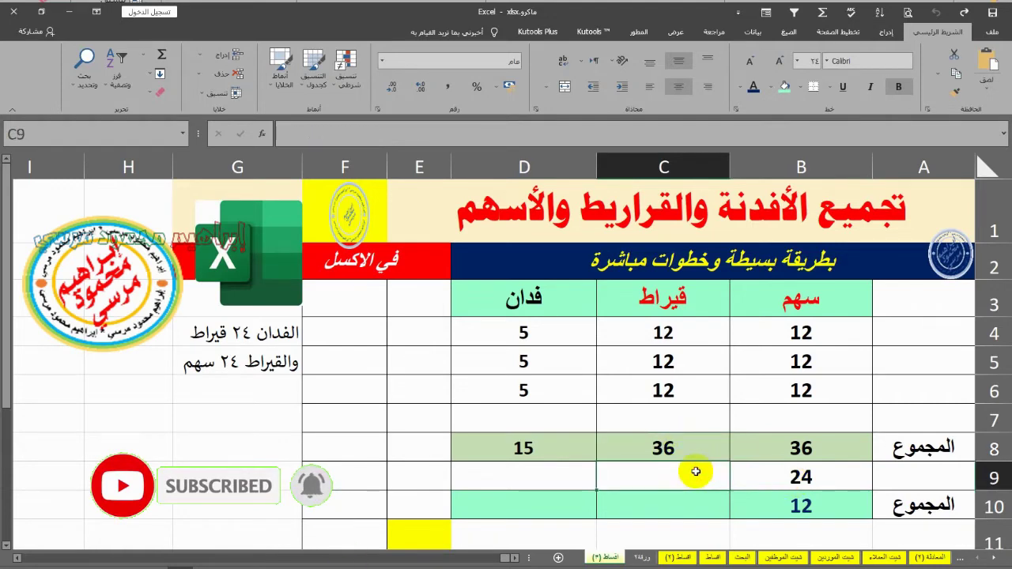
type("=")
left_click(689, 447)
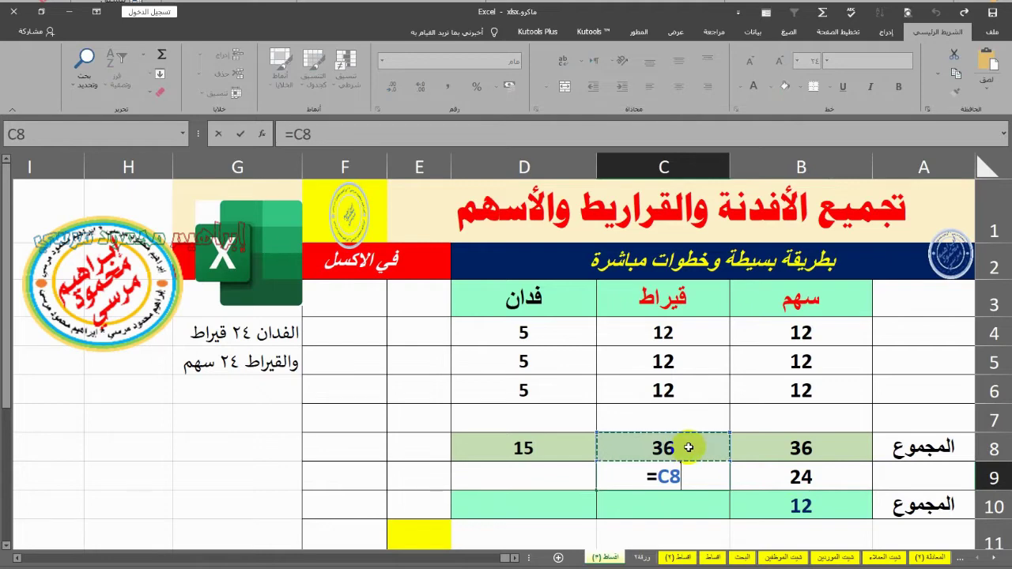
key("BackSpace")
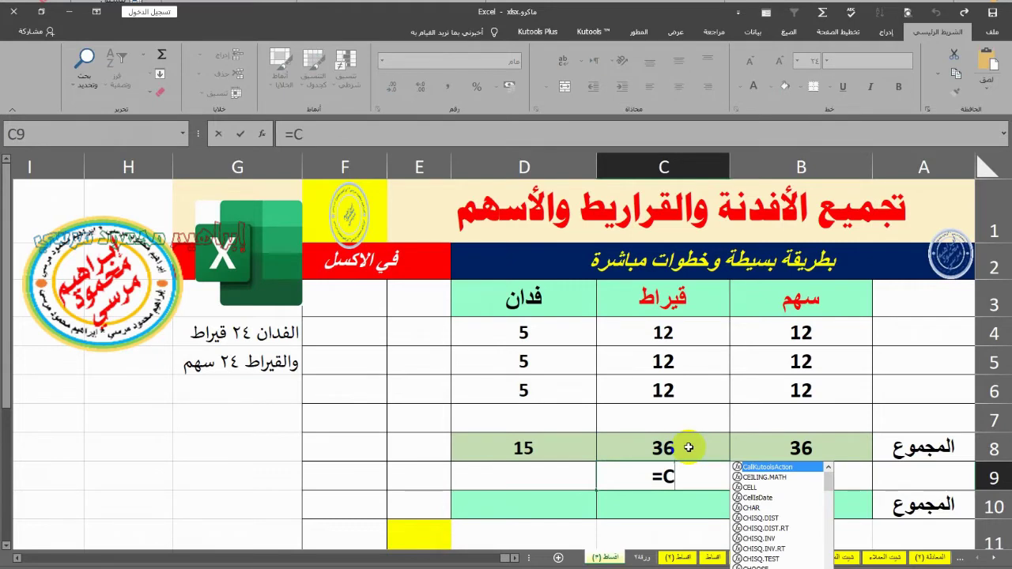
key("BackSpace")
type("SUN")
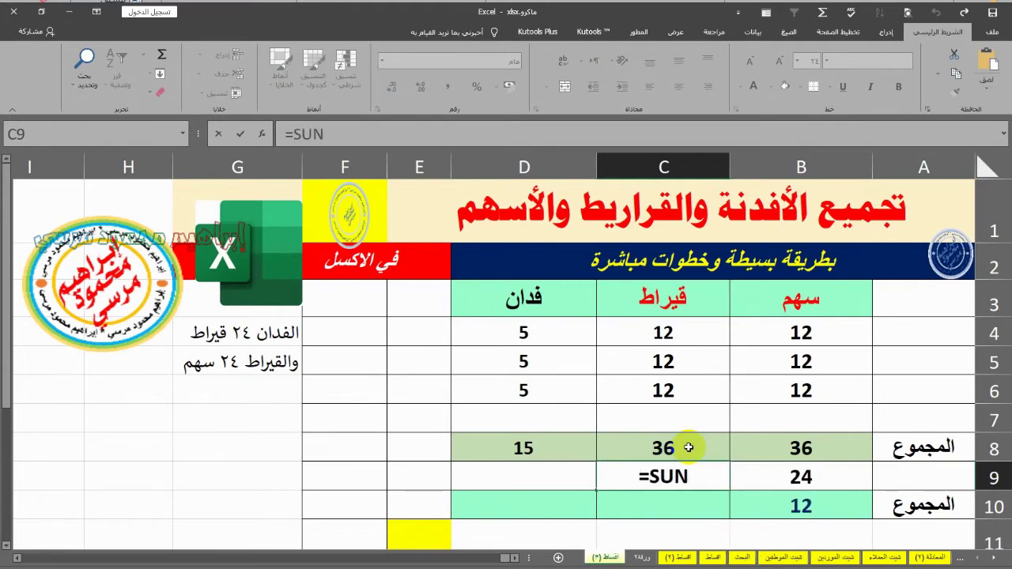
key("BackSpace")
type("M(")
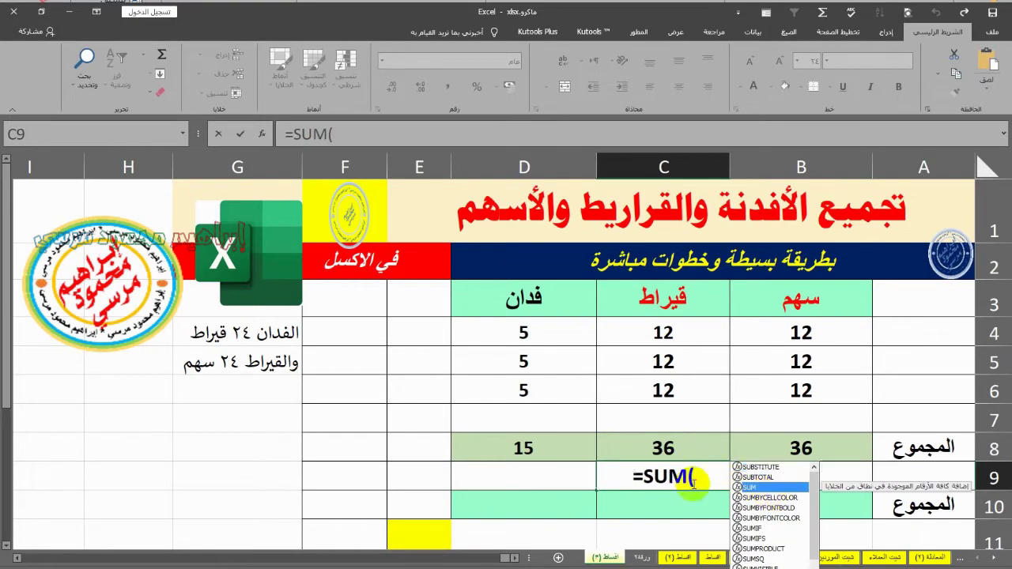
left_click(683, 450)
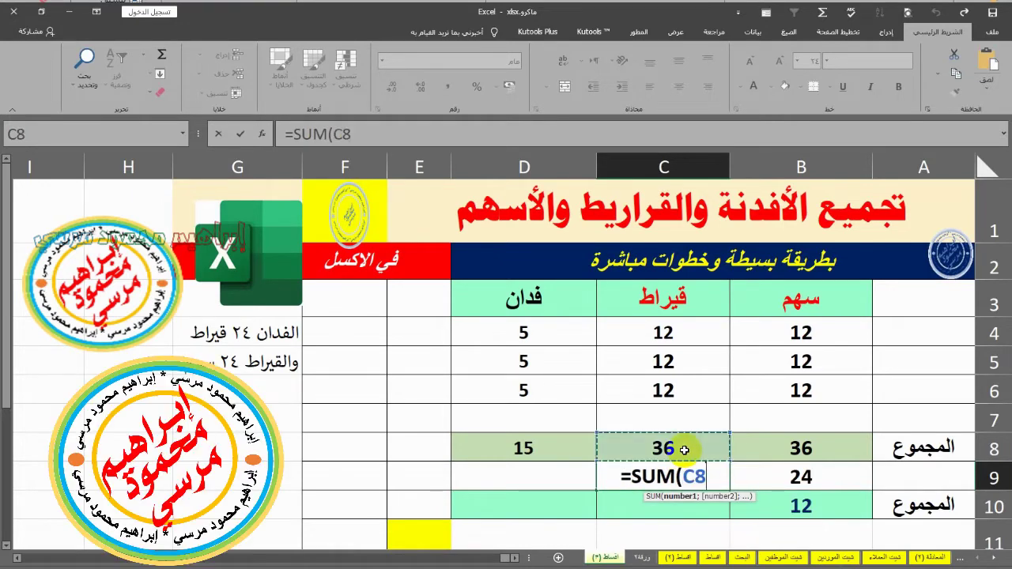
Step: Add B9/24 in its own parentheses as the second SUM argument, completing C9 as =SUM(C8;(B9/24))
type(";")
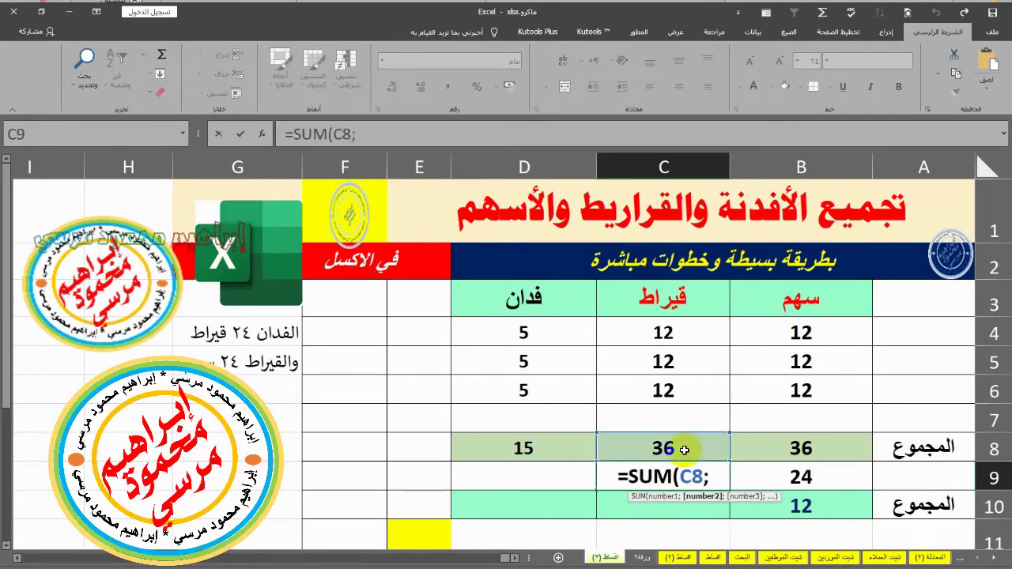
left_click(794, 477)
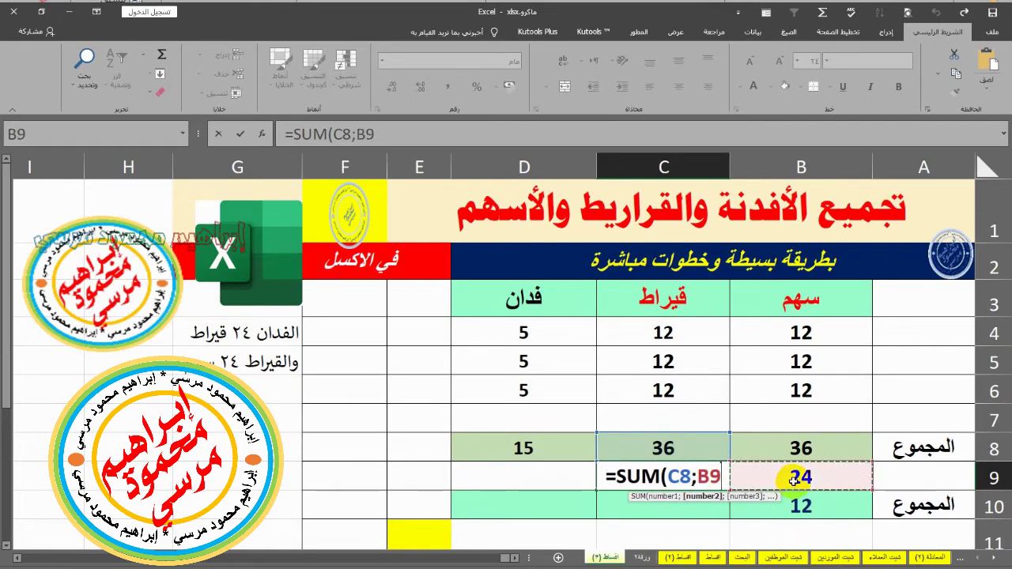
type("/")
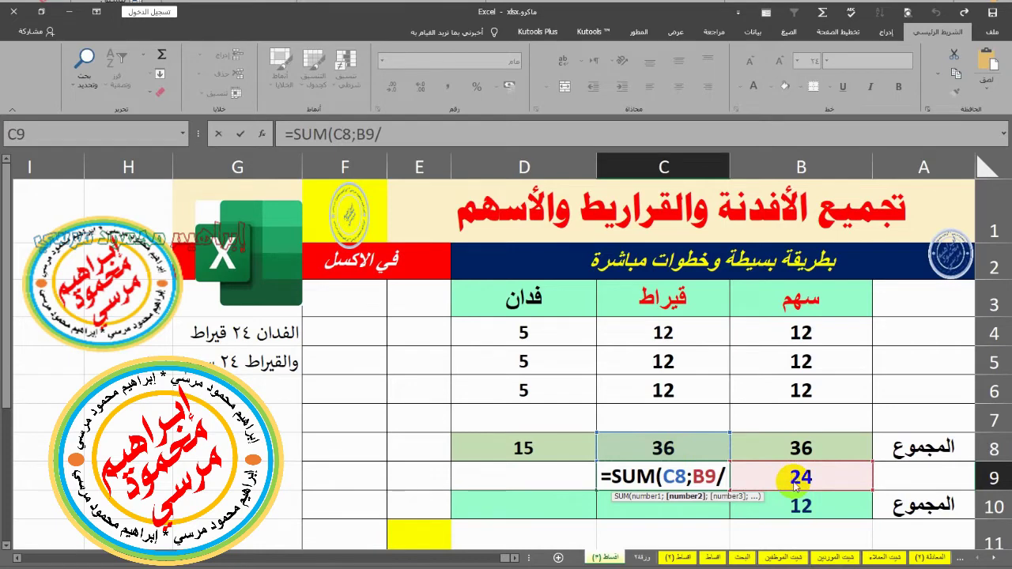
type("24")
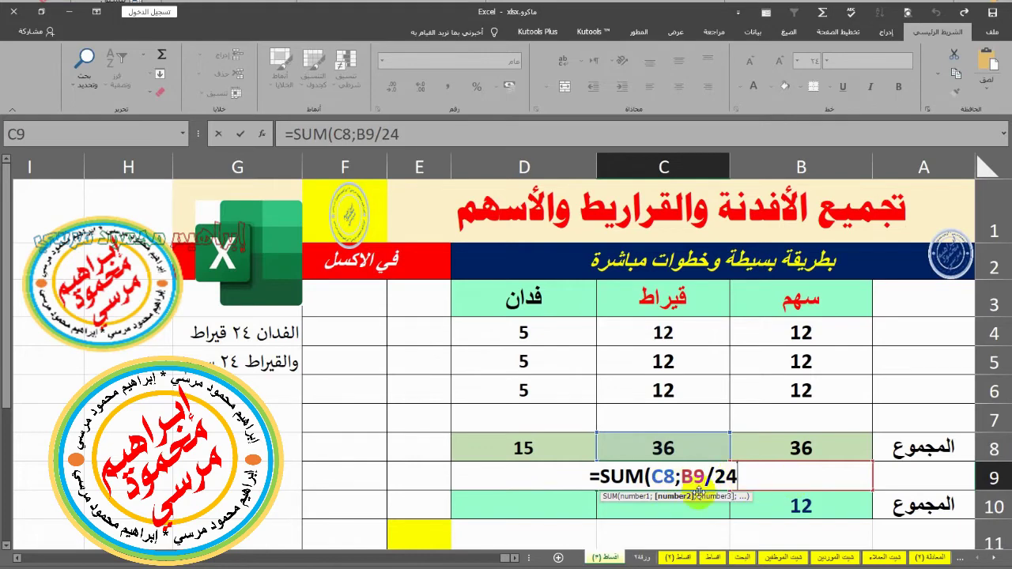
type(")")
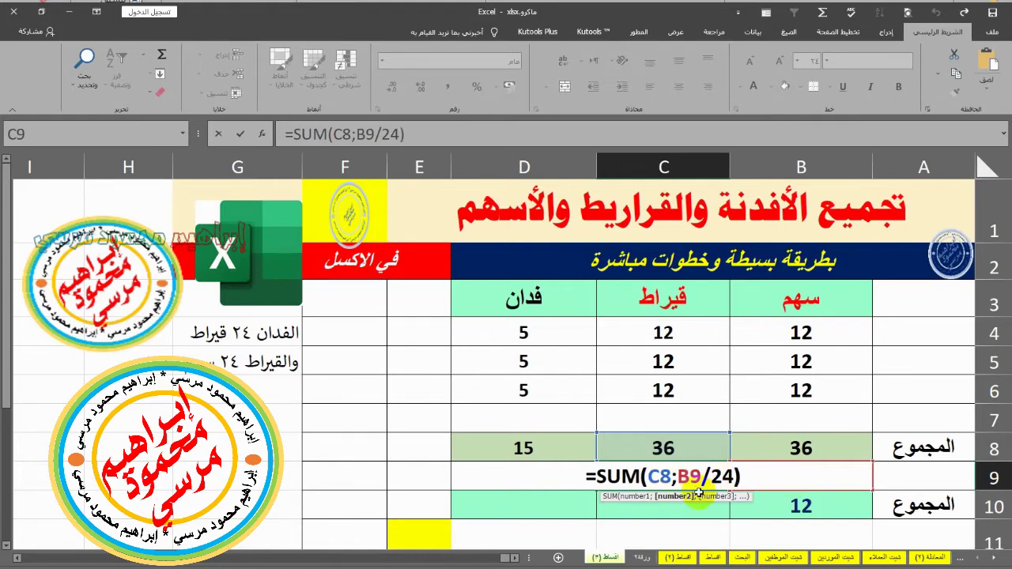
left_click(678, 476)
type("(")
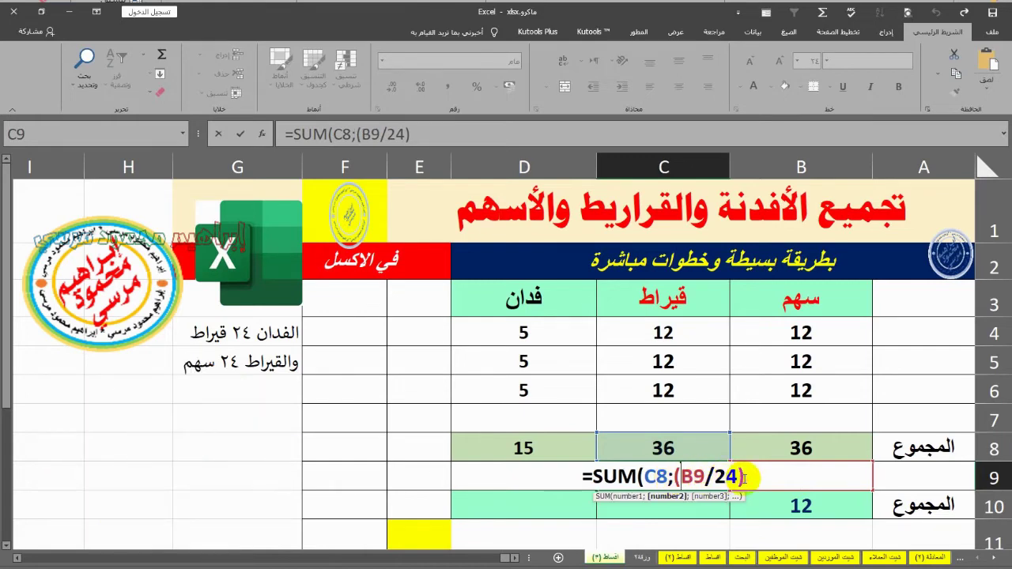
type(")")
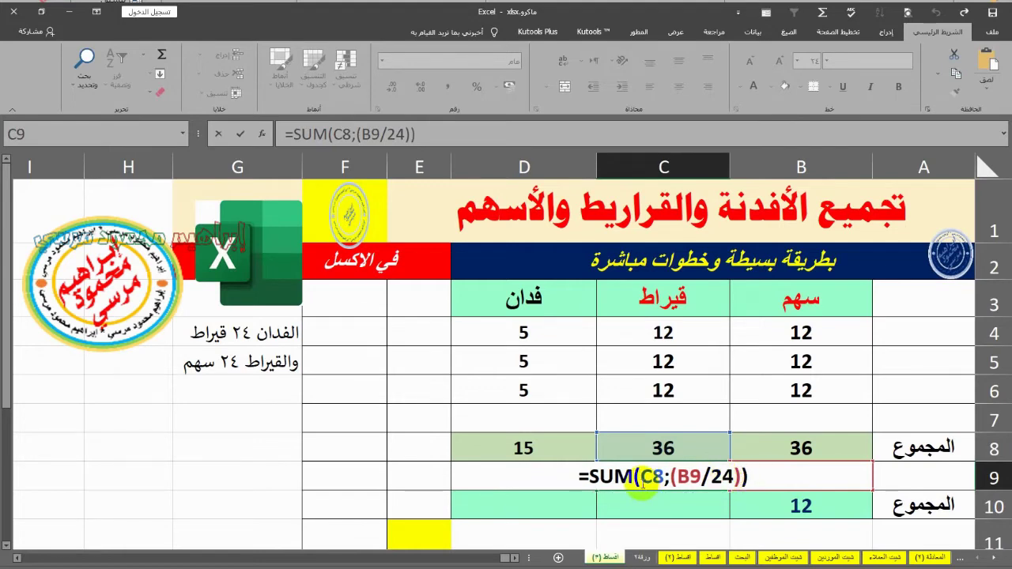
key("Return")
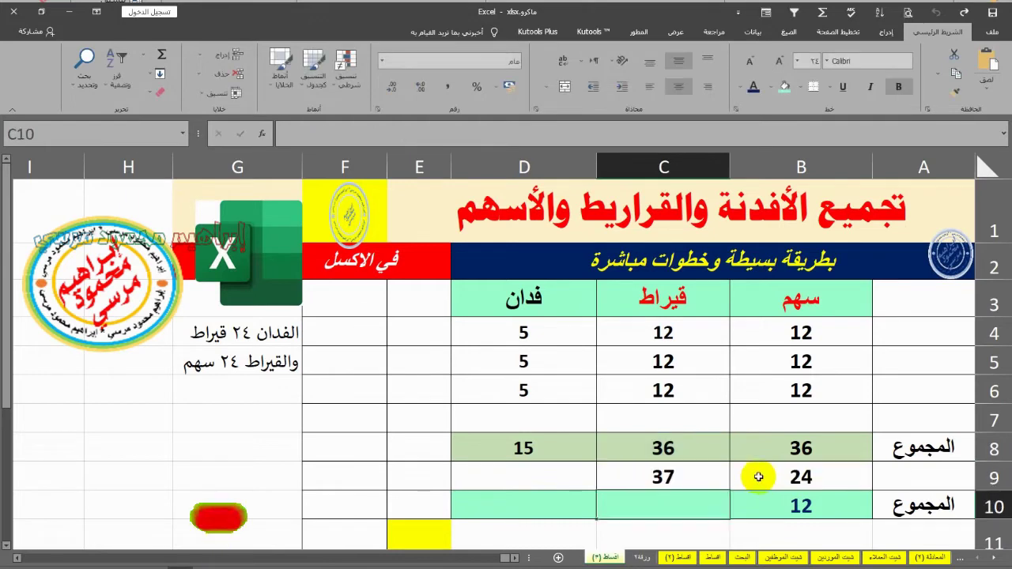
left_click(800, 472)
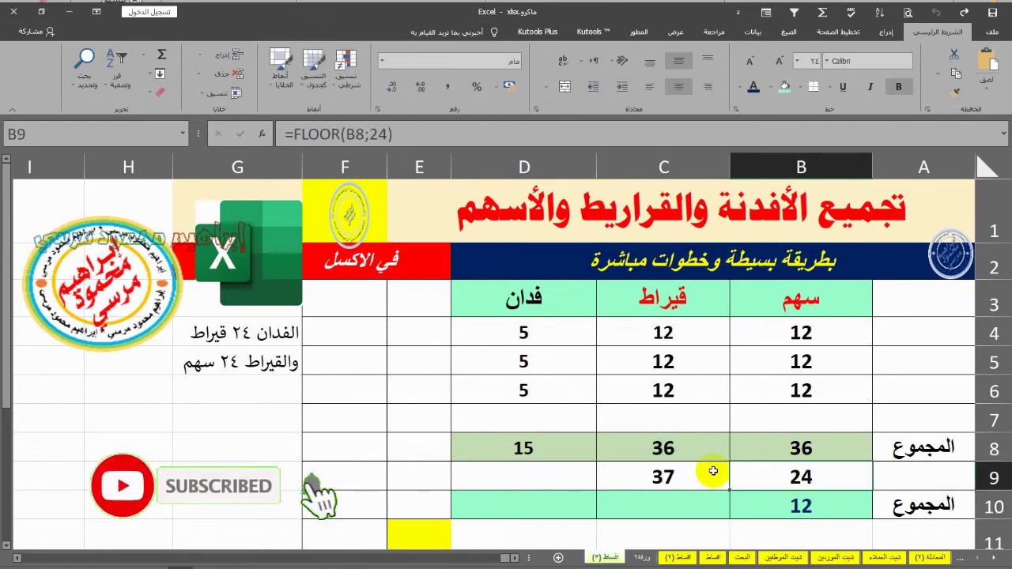
left_click(689, 452)
left_click(687, 479)
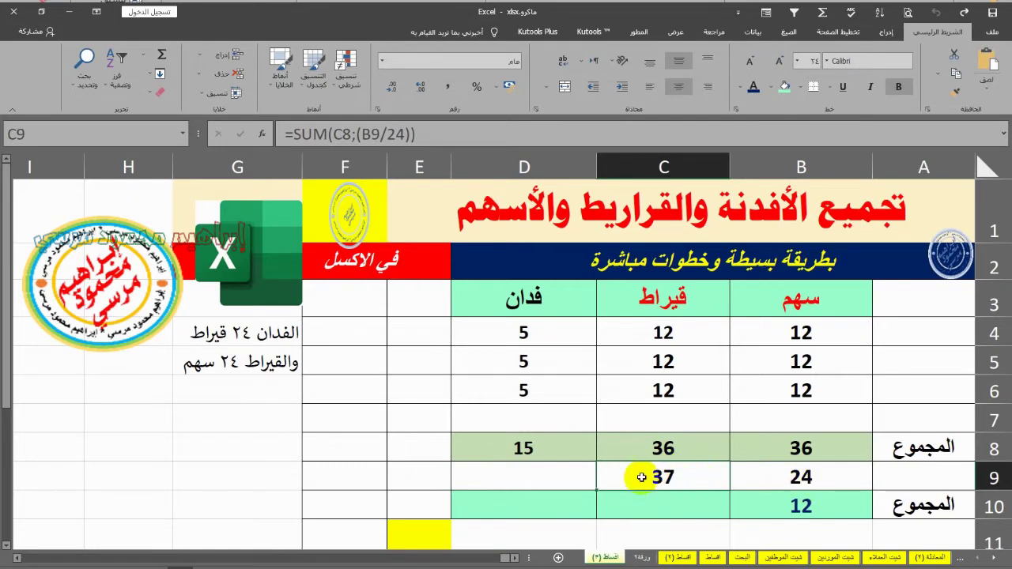
left_click(990, 478)
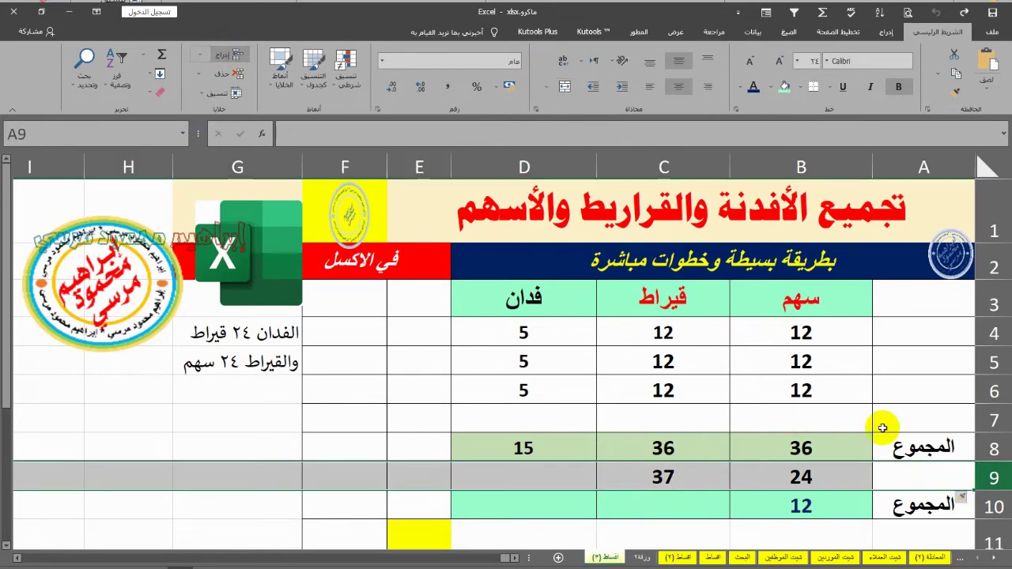
key("ctrl+shift+plus")
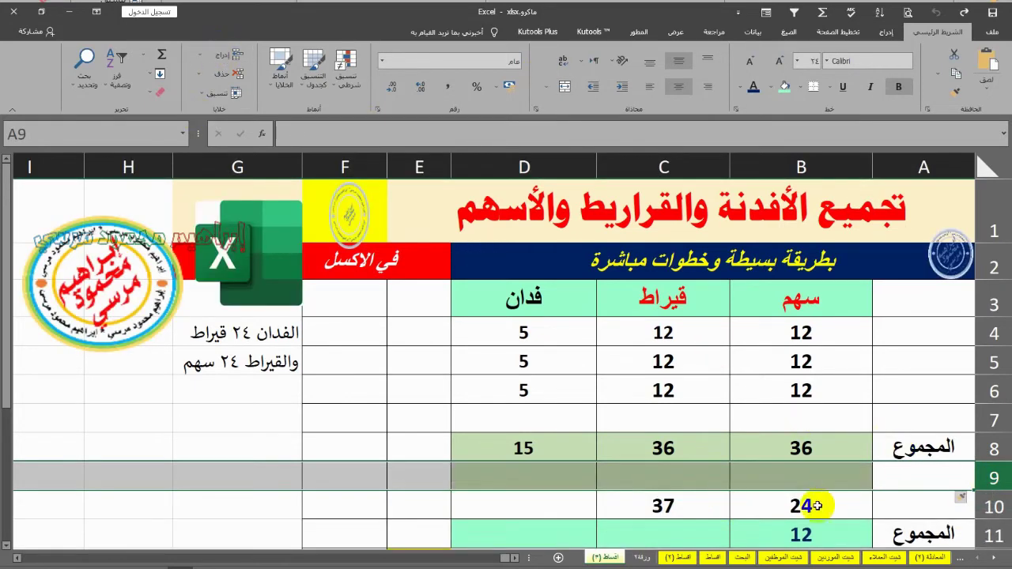
left_click(659, 480)
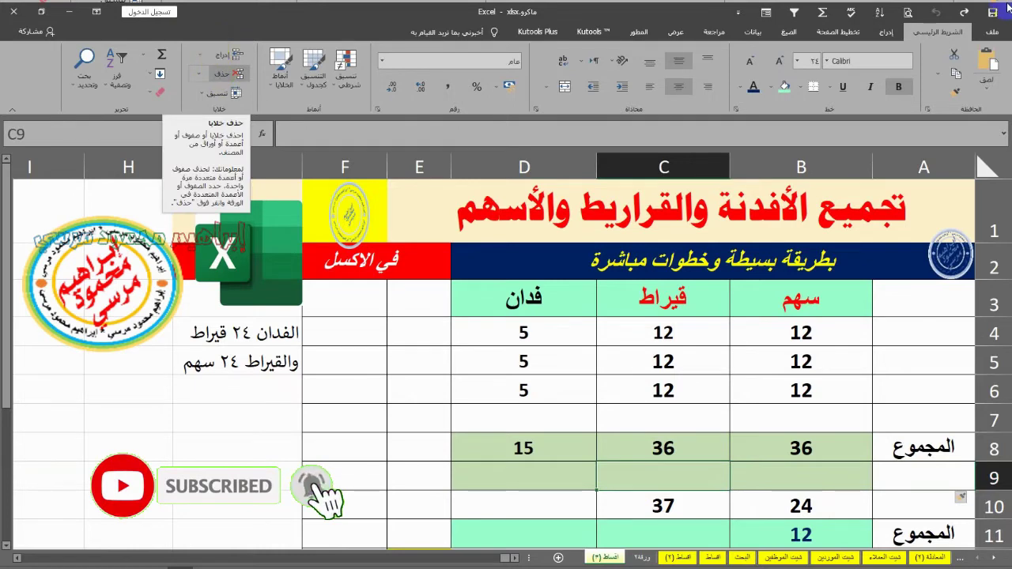
key("ctrl+y")
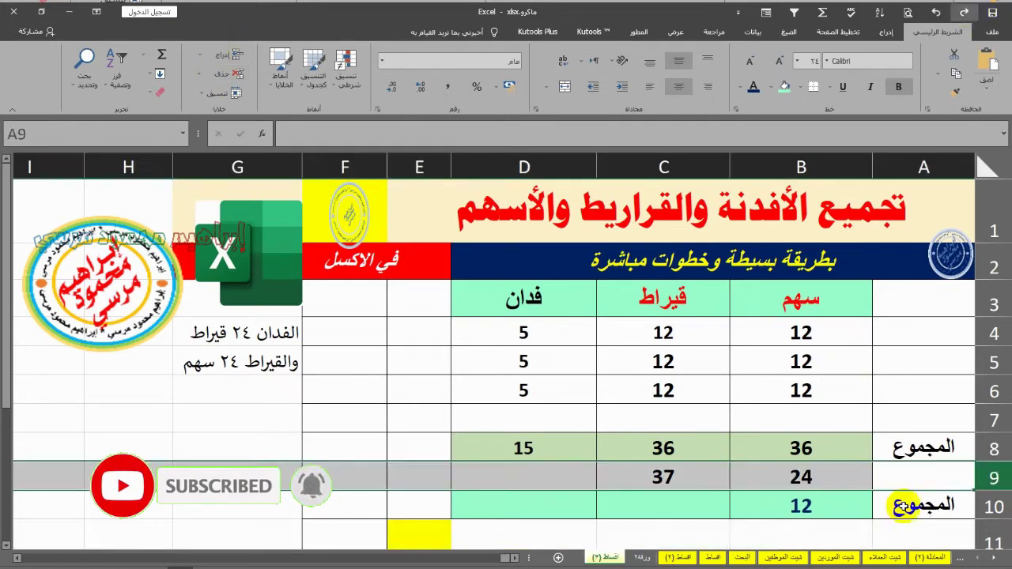
Step: Insert a blank row above the lower total row, row 10, and select C10 in the new row
left_click(988, 506)
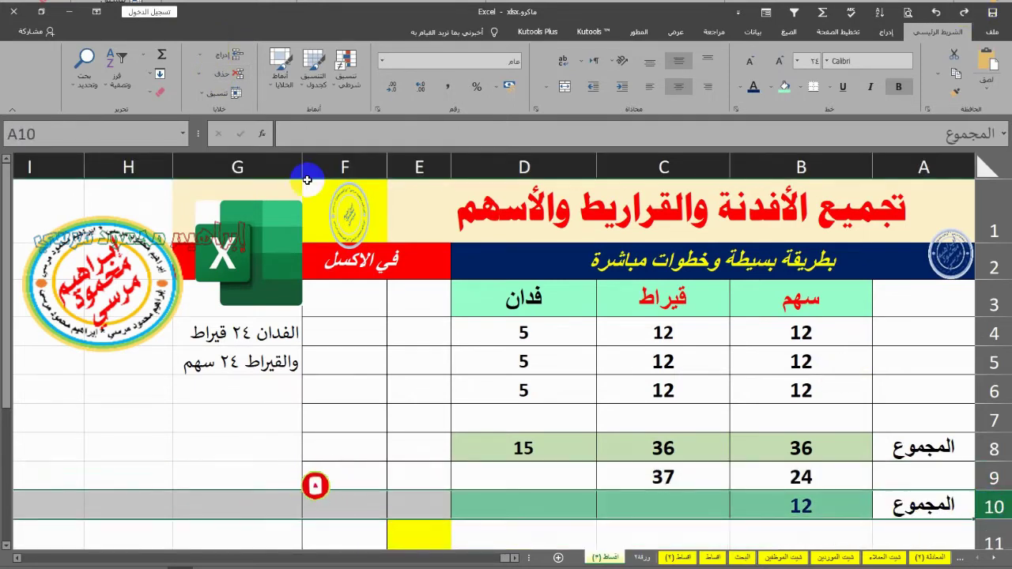
left_click(225, 55)
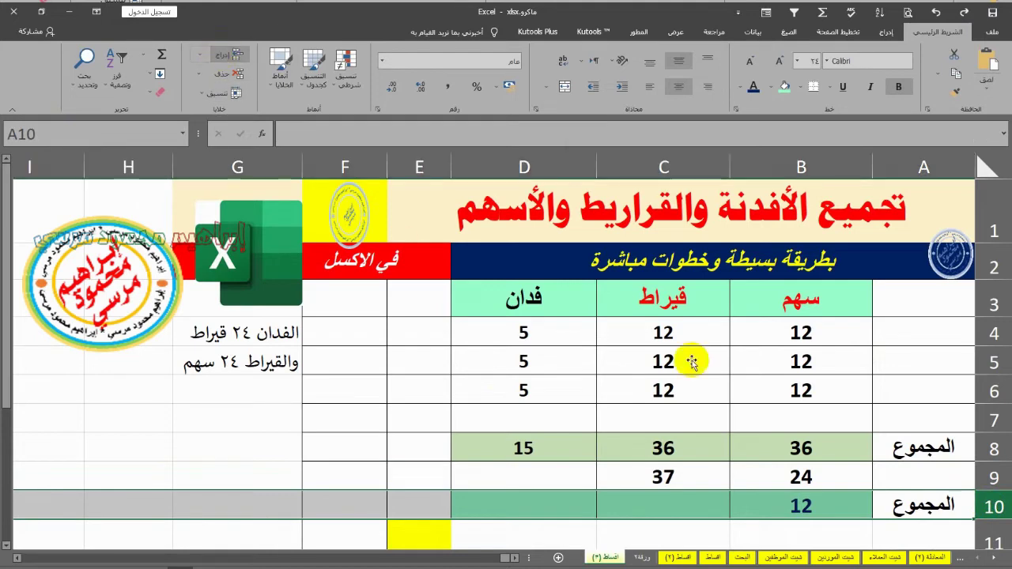
left_click(681, 506)
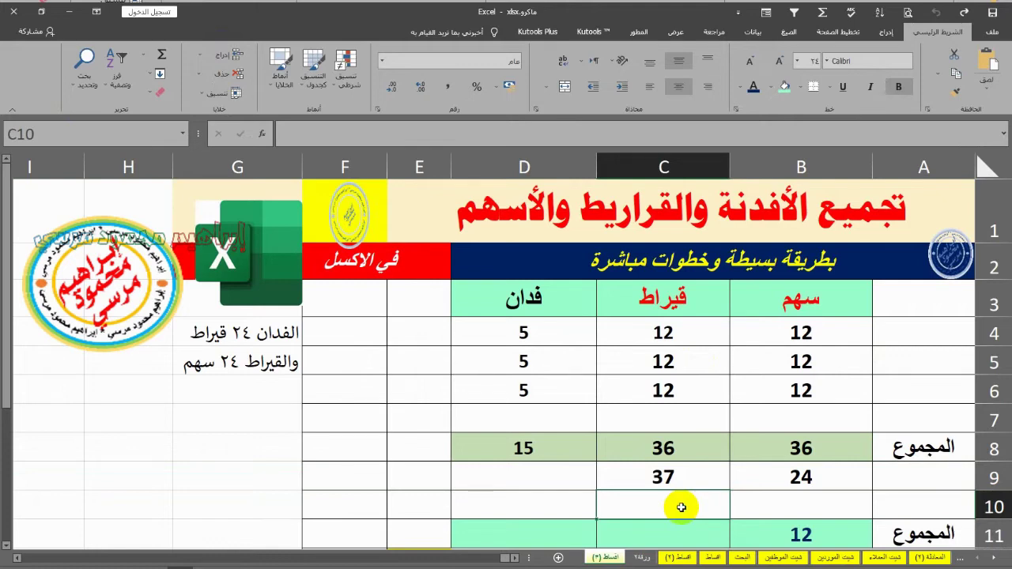
Step: Enter =FLOOR(C9;24) in C10 to round the combined qirat total down to a multiple of 24
scroll(683, 427, "down", 1)
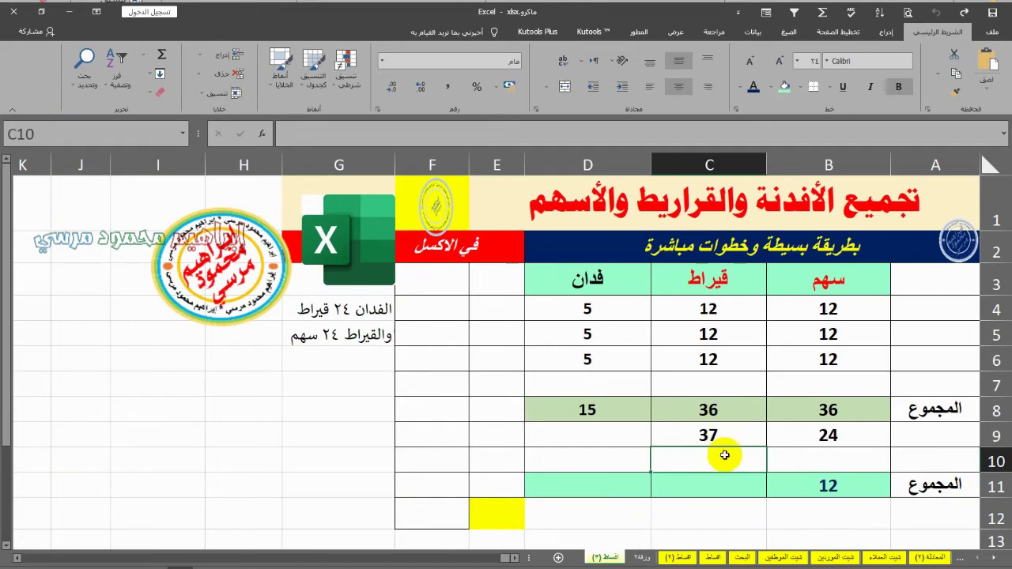
type("=")
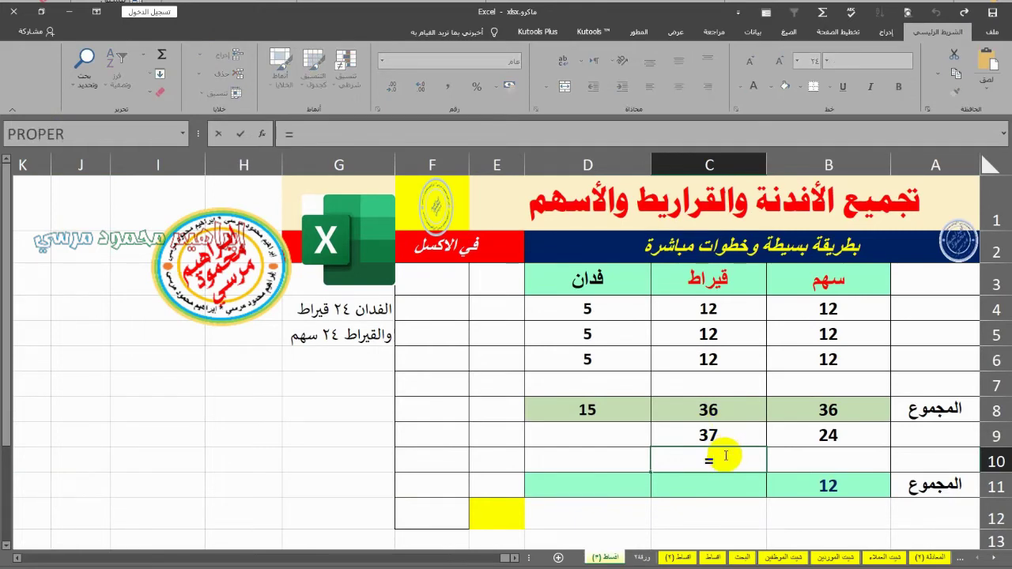
type("FL")
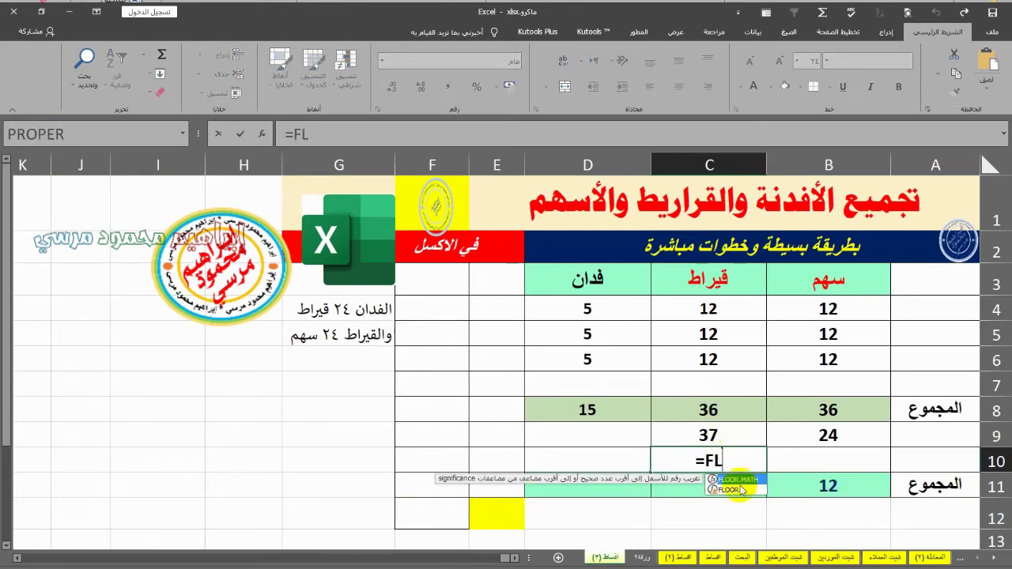
key("Down")
key("Tab")
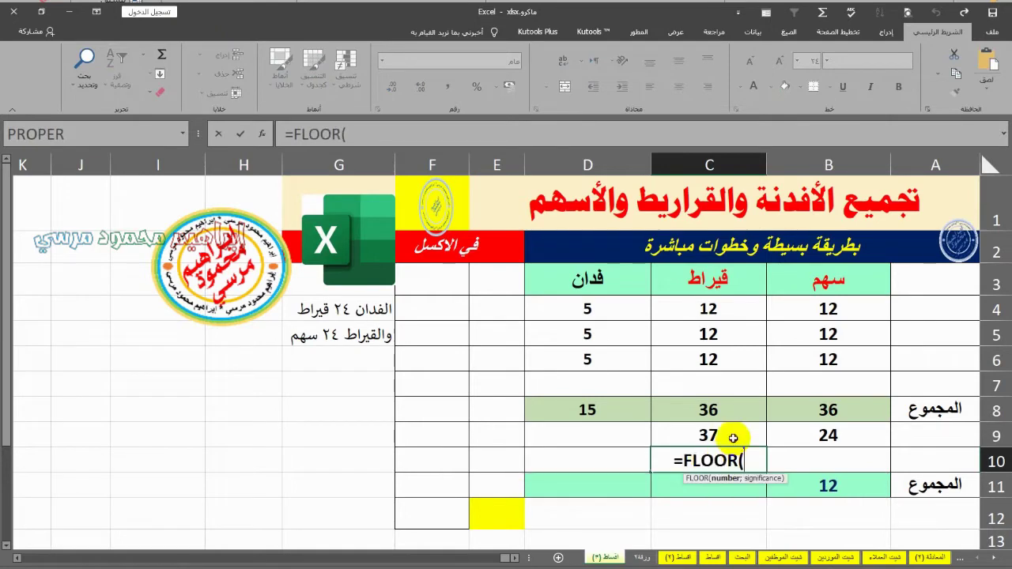
left_click(733, 438)
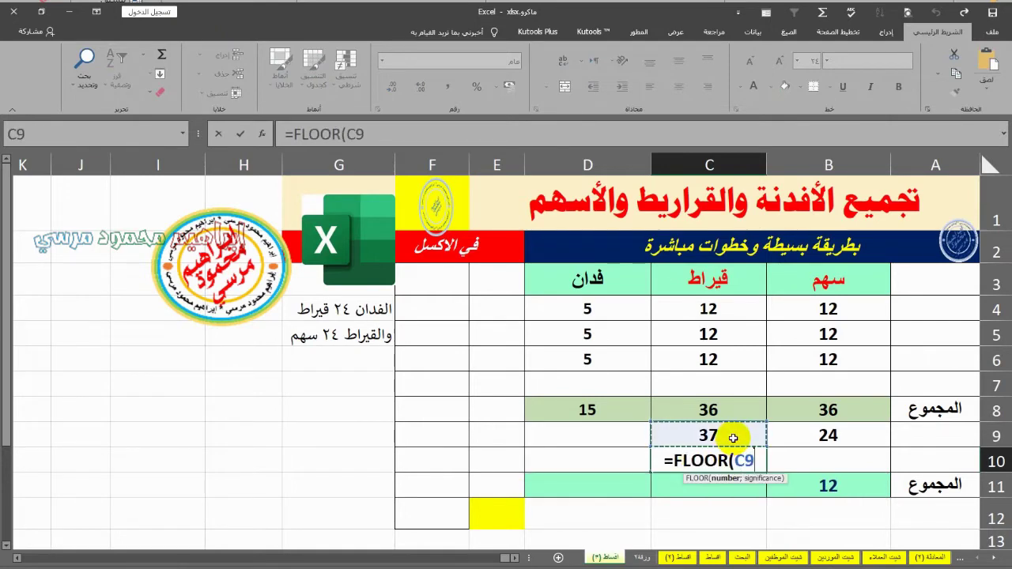
type(";")
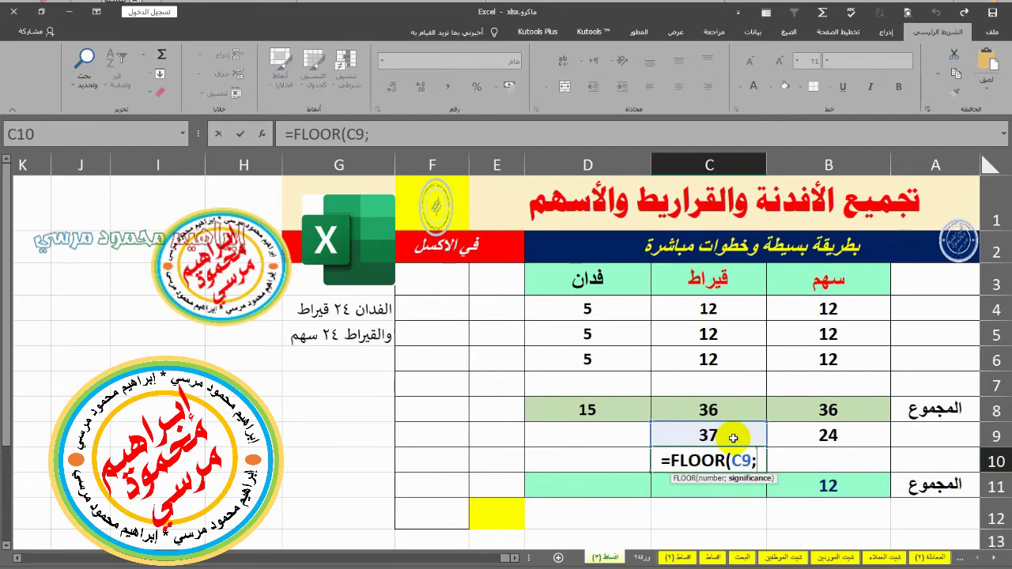
type("24")
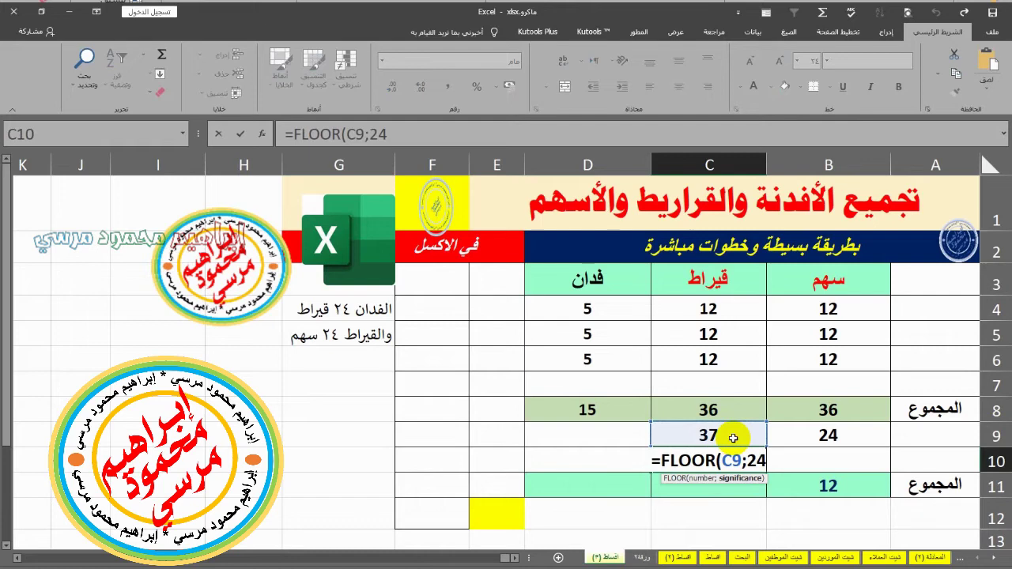
type(")")
key("ctrl+Return")
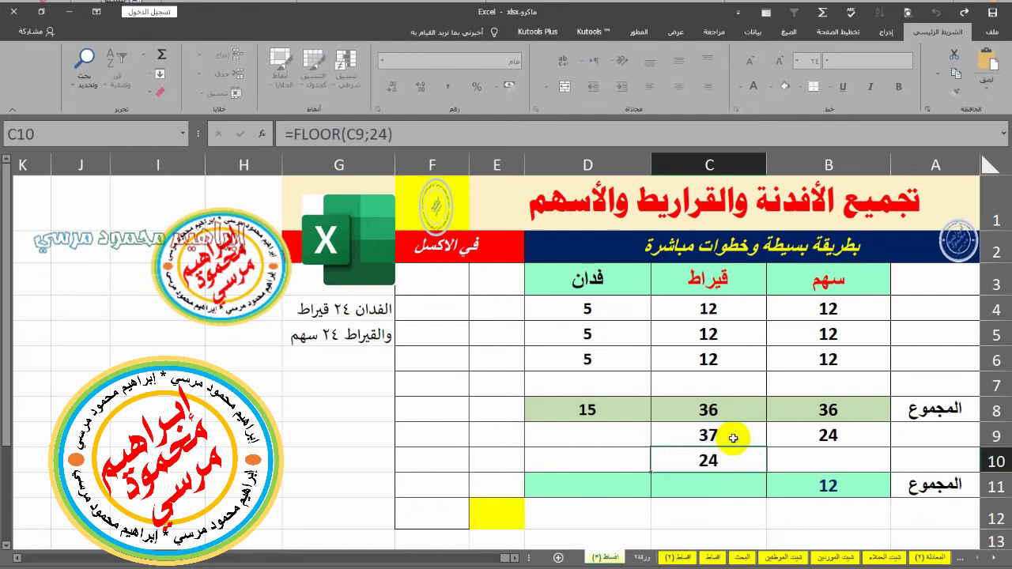
key("Return")
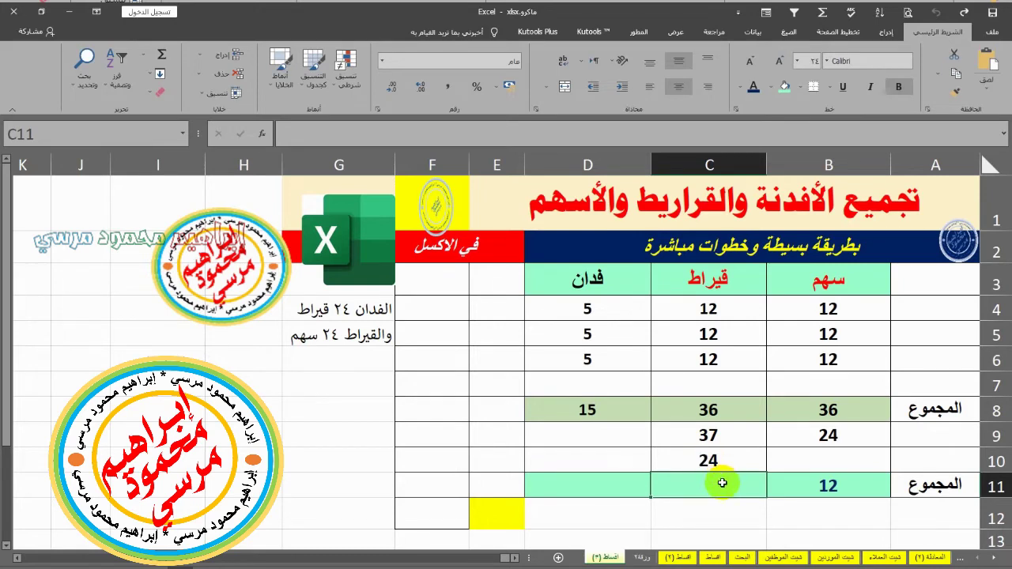
left_click(728, 459)
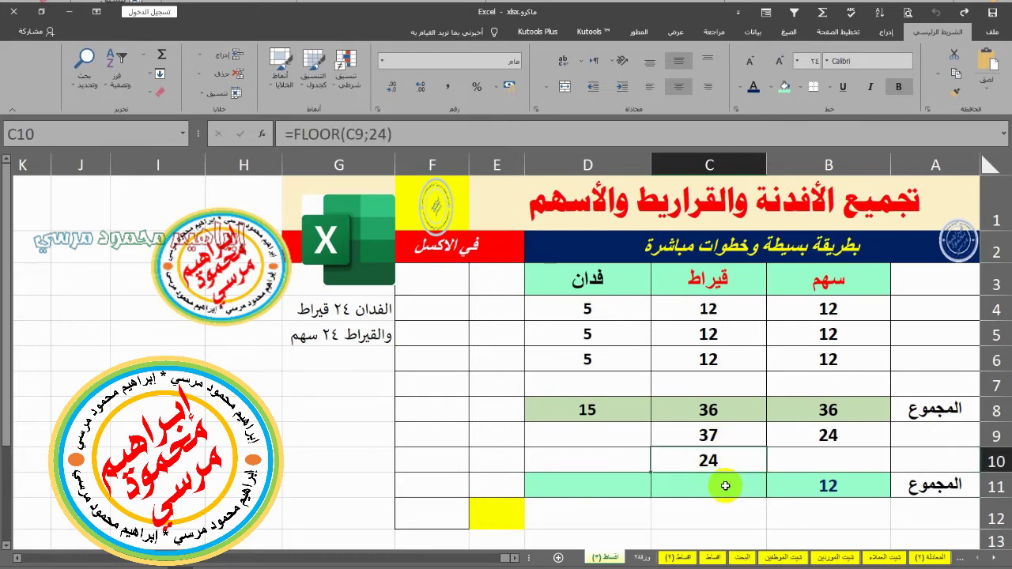
Step: Enter =C9-C10 in C11 to get the qirat left over after removing the full multiples of 24
left_click(725, 486)
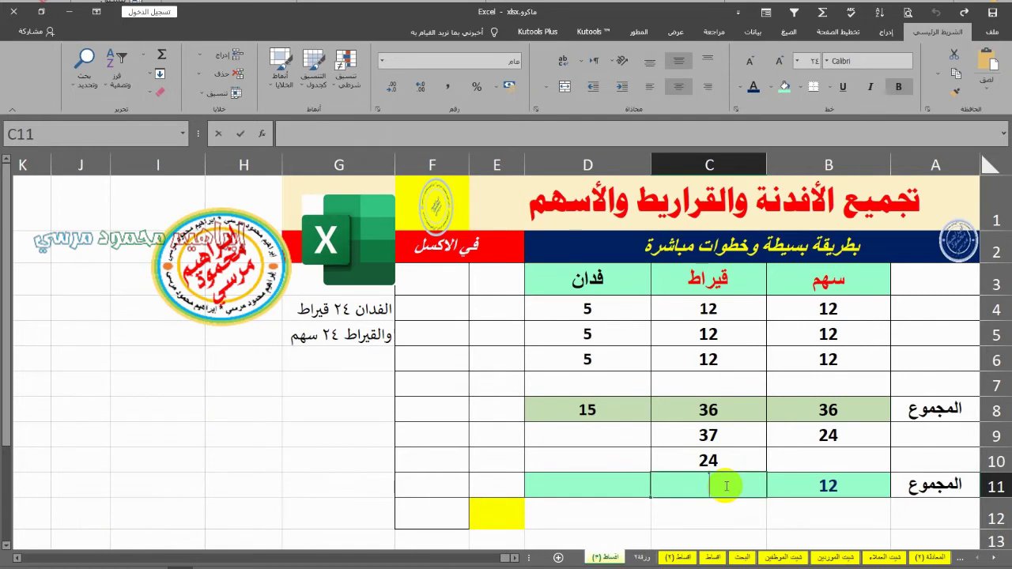
type("=")
left_click(730, 434)
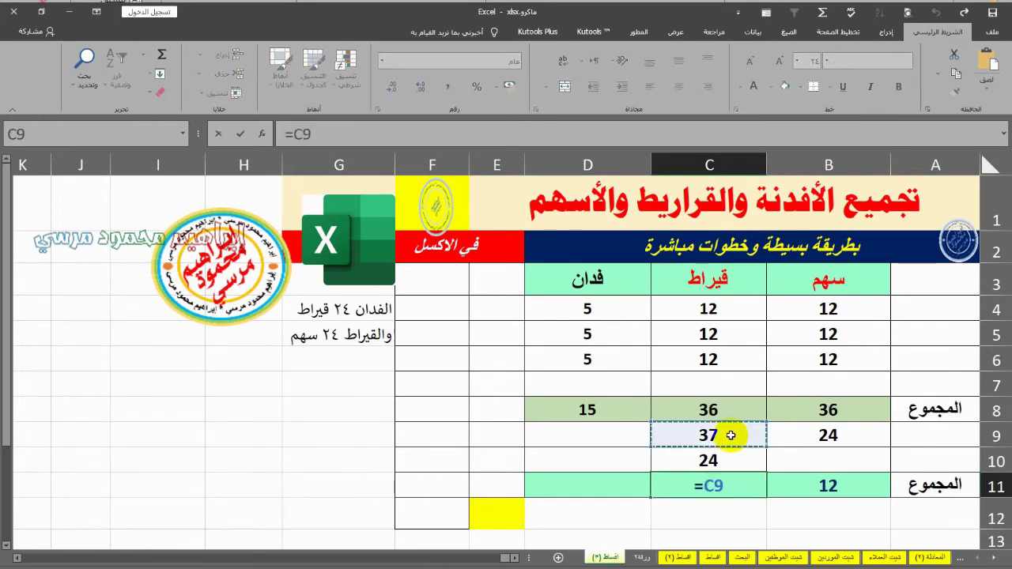
type("-24")
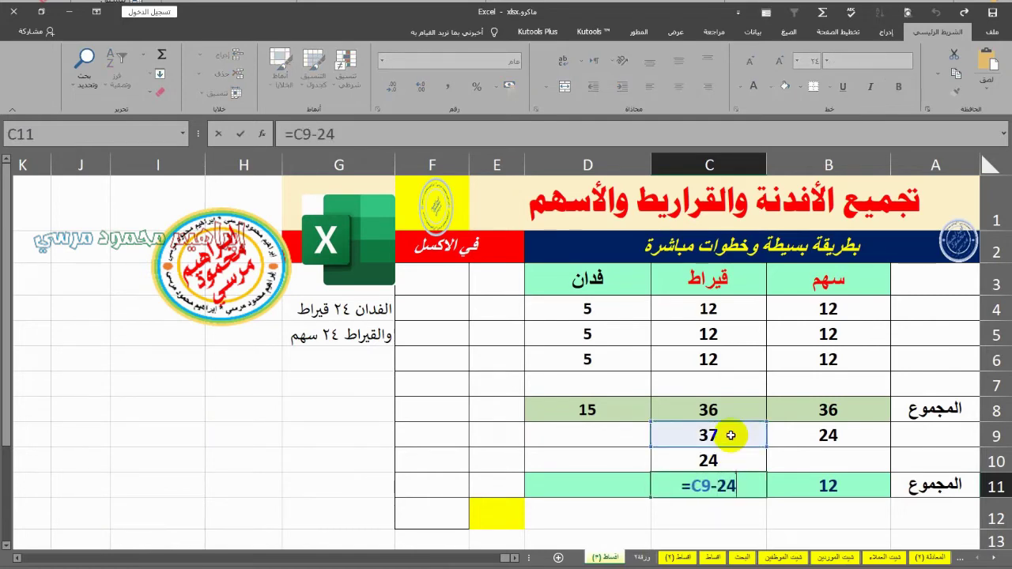
key("BackSpace")
key("BackSpace")
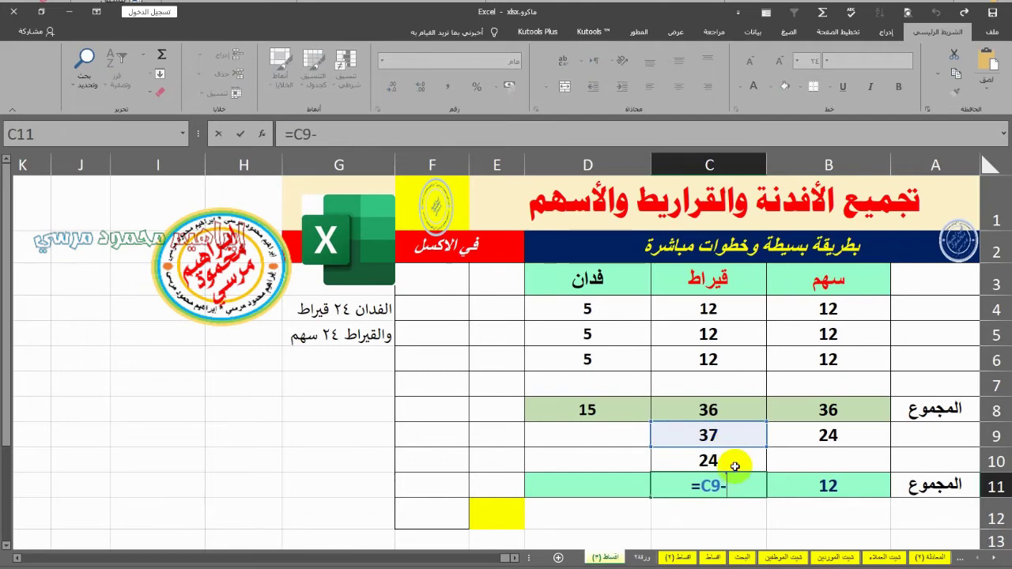
left_click(734, 466)
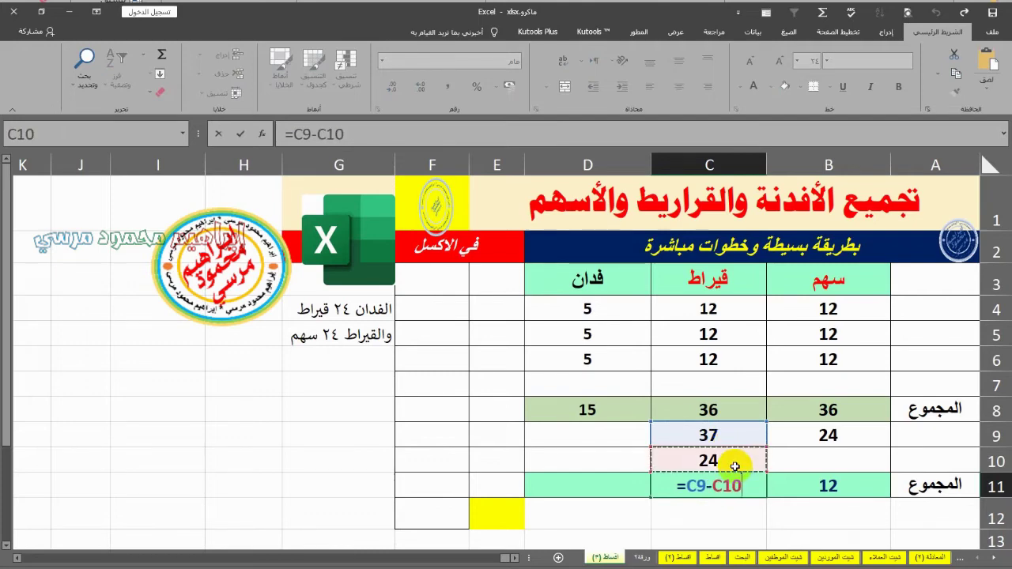
key("Return")
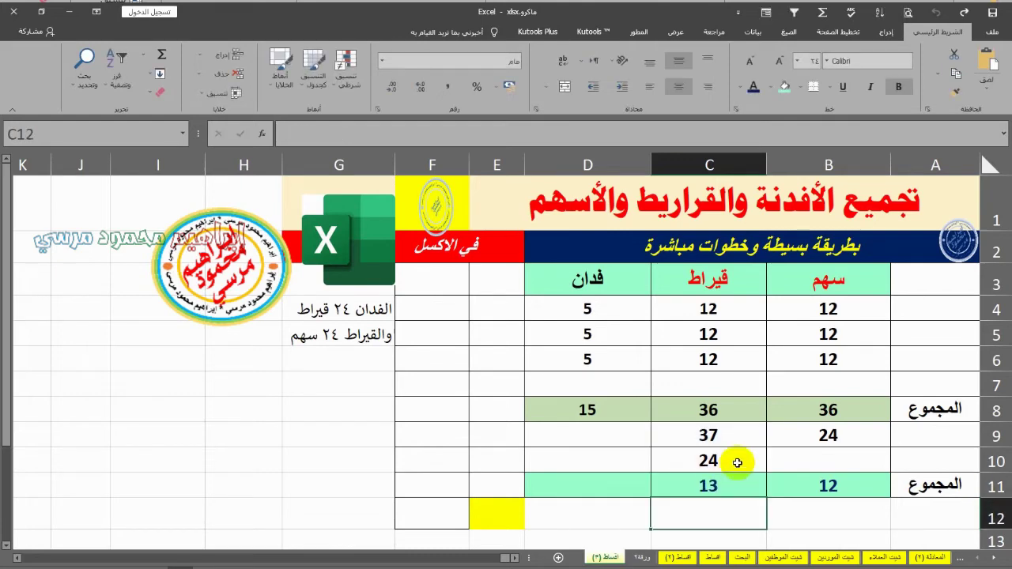
left_click(736, 483)
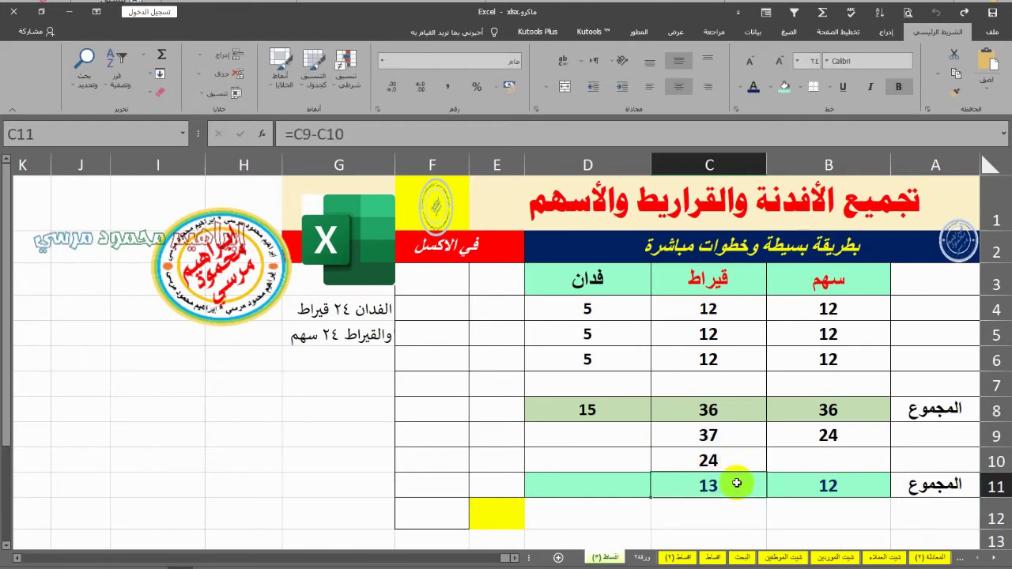
key("Escape")
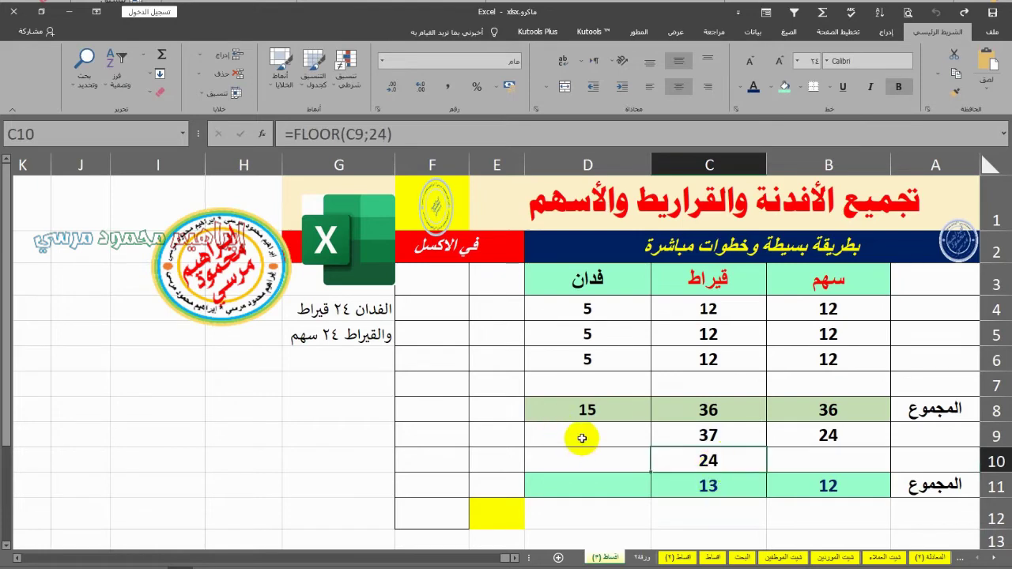
Step: Enter =C10/24 in D9 to convert the full multiples of 24 qirat into feddan
left_click(612, 431)
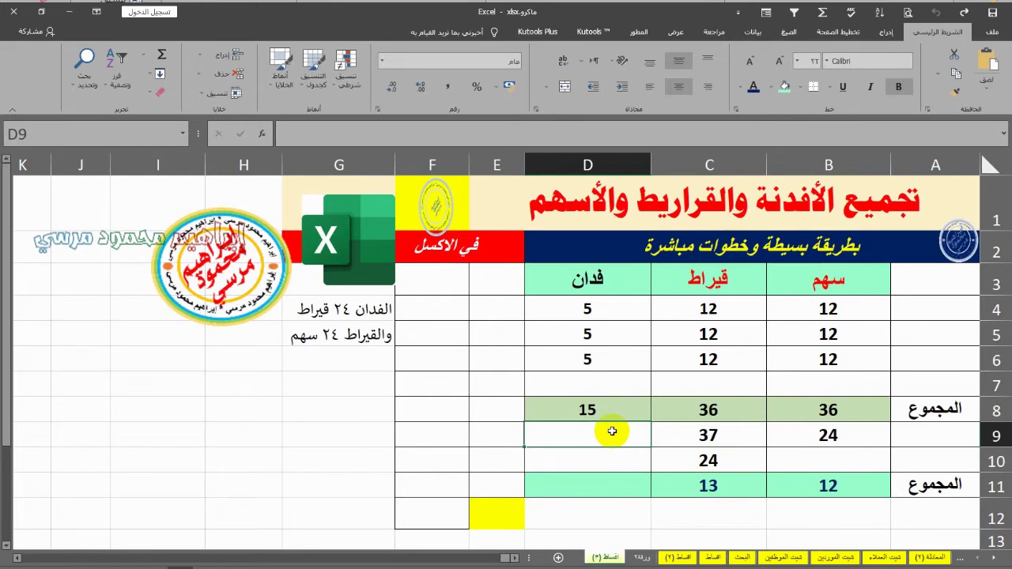
type("=")
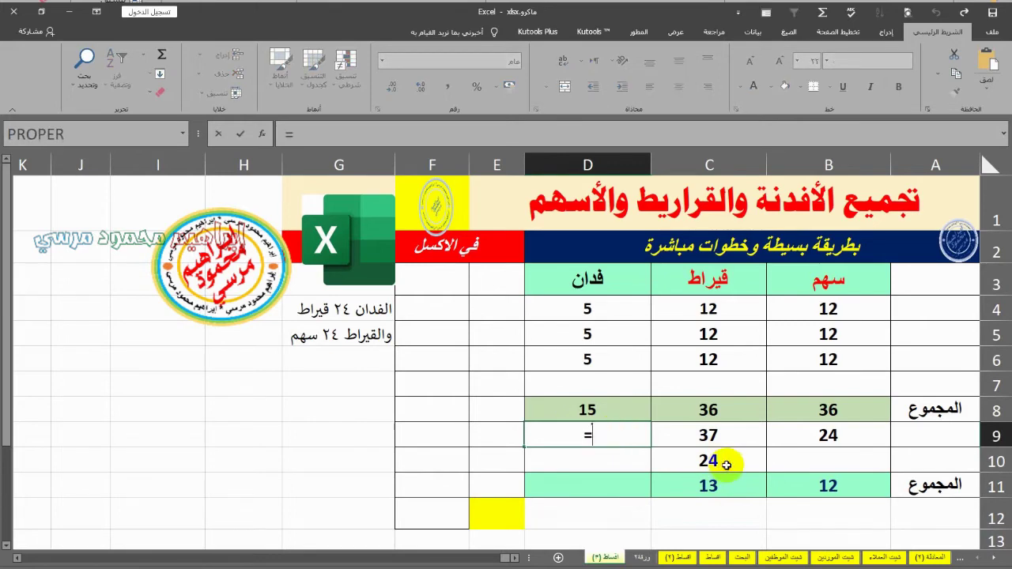
left_click(726, 464)
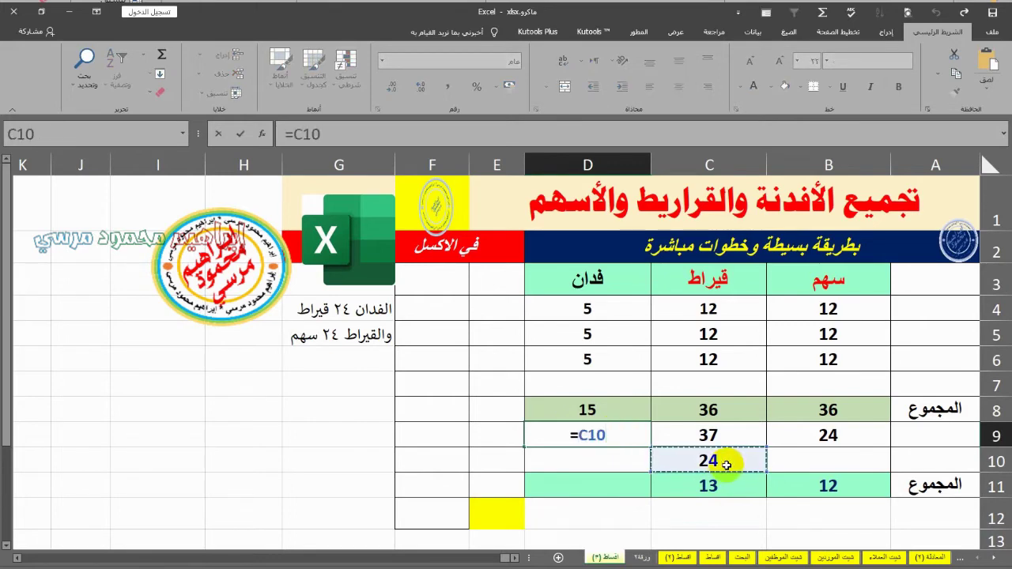
type("/24")
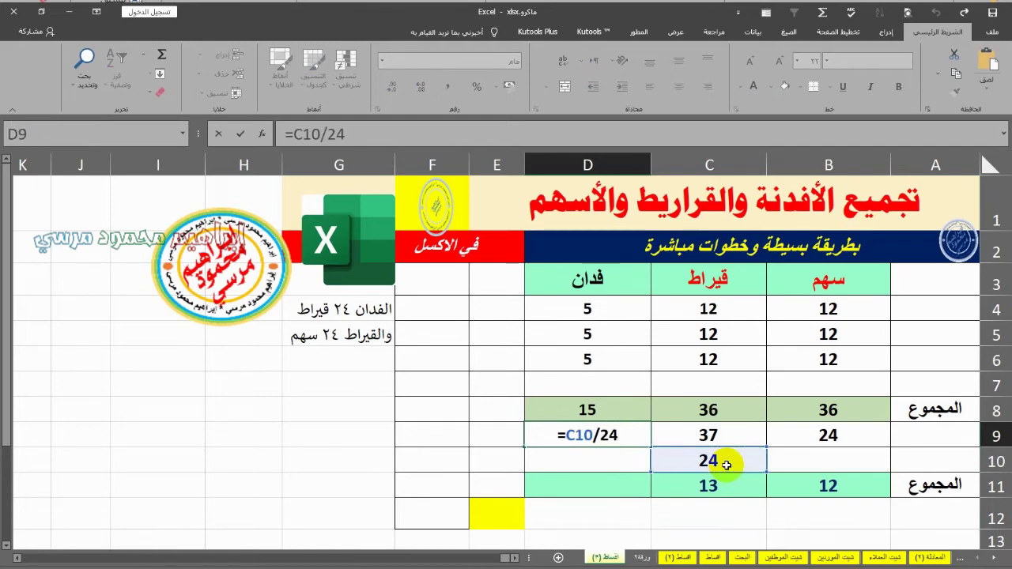
key("Return")
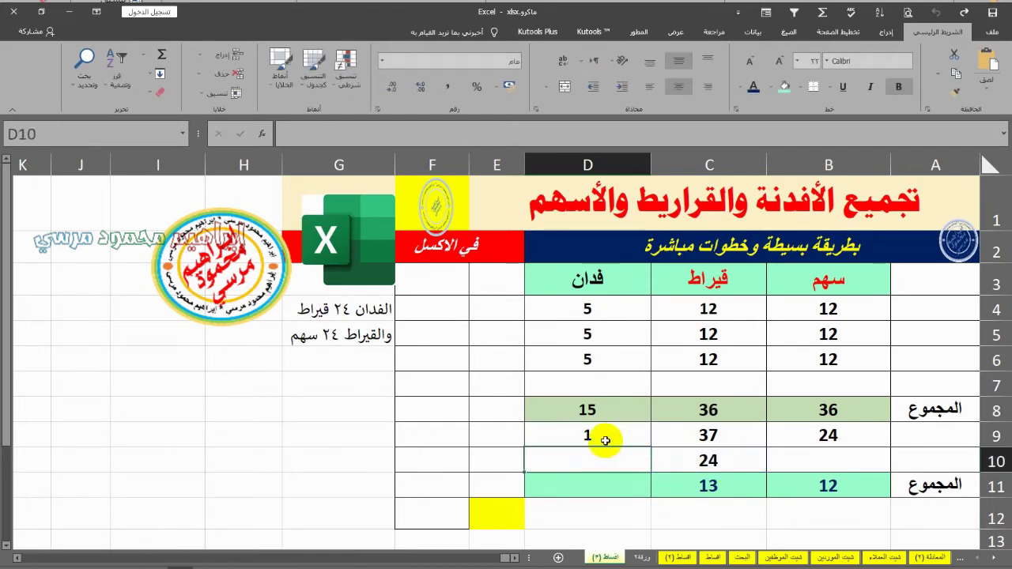
Step: Enter =D8+D9 in D11 to add the carried feddan to the feddan sum
left_click(606, 436)
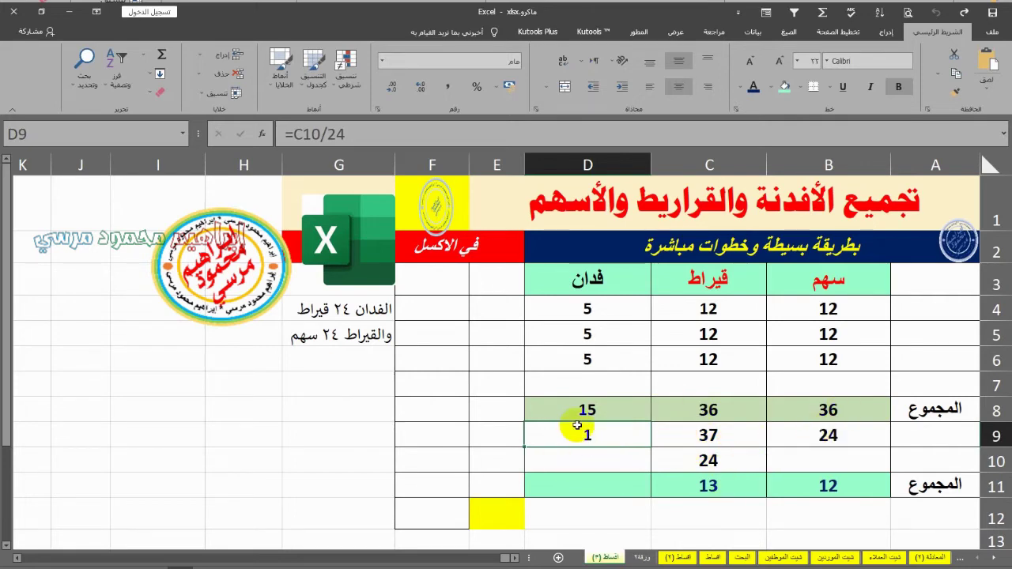
left_click_drag(581, 410, 585, 431)
left_click(585, 431)
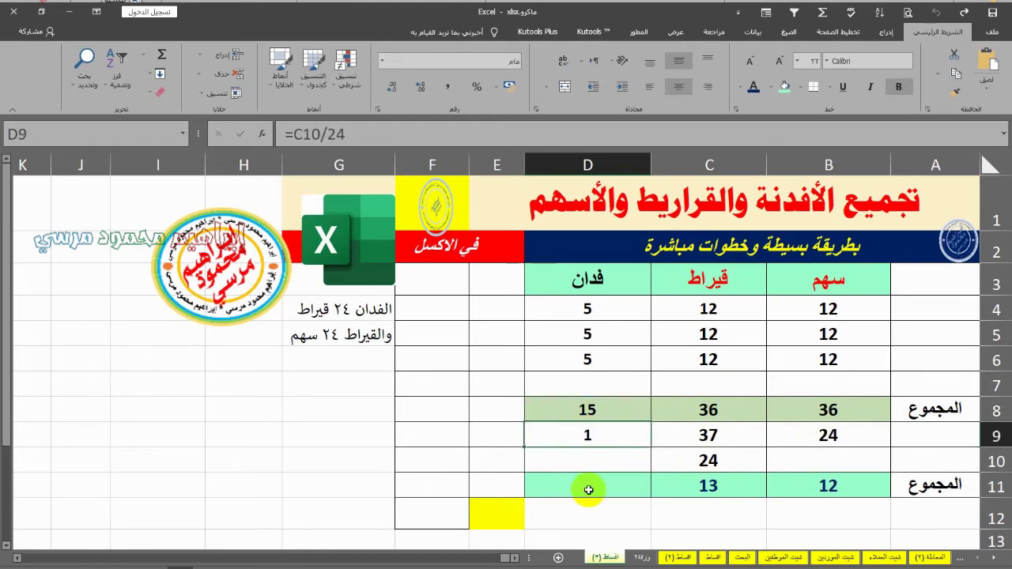
left_click(588, 487)
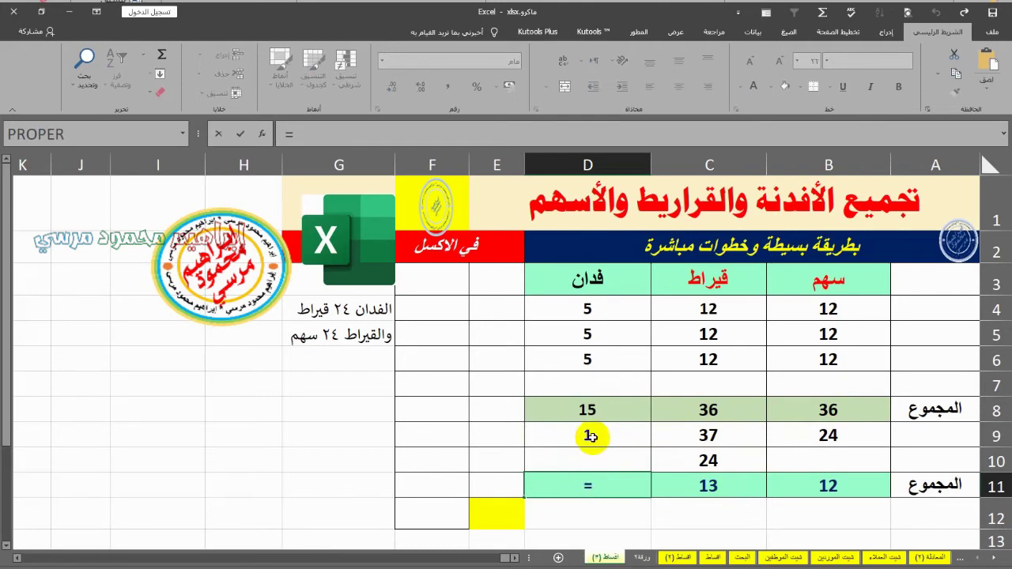
left_click(617, 414)
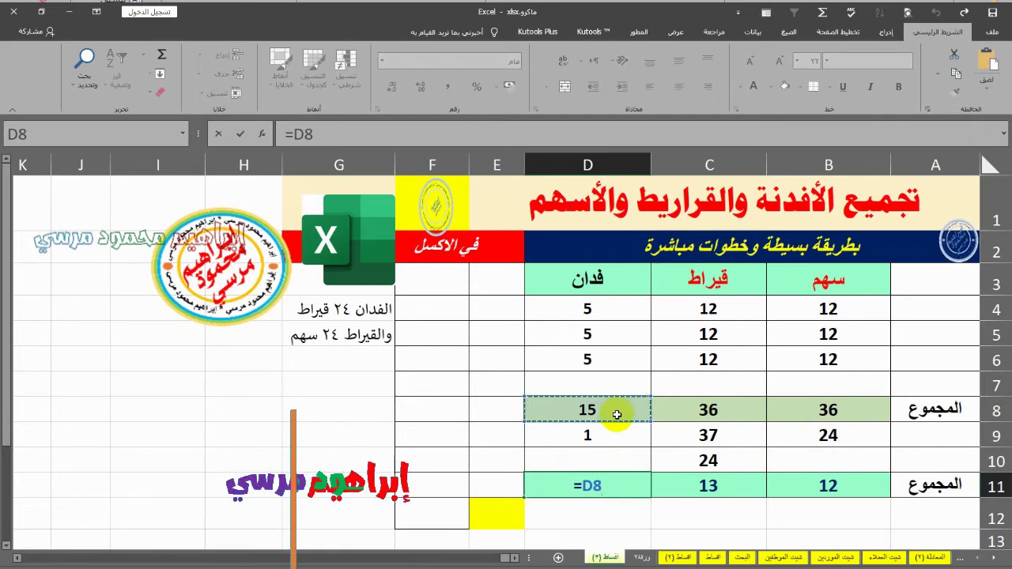
type("+")
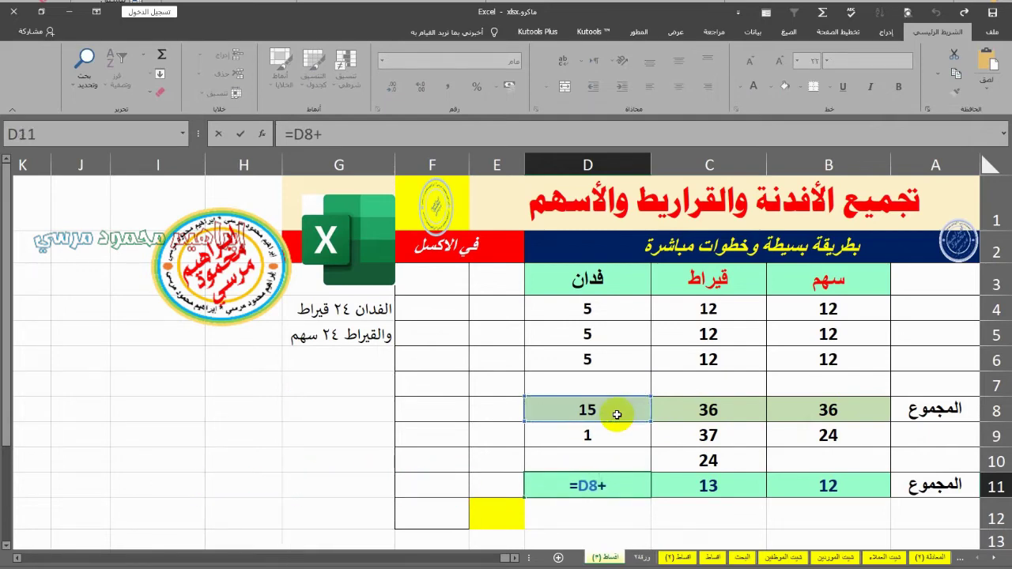
left_click(620, 434)
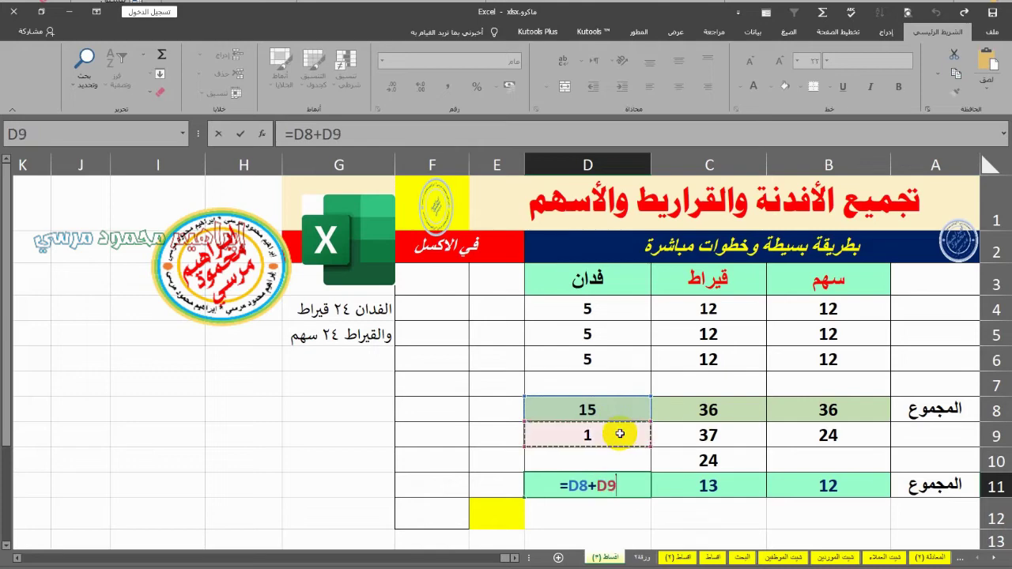
key("Return")
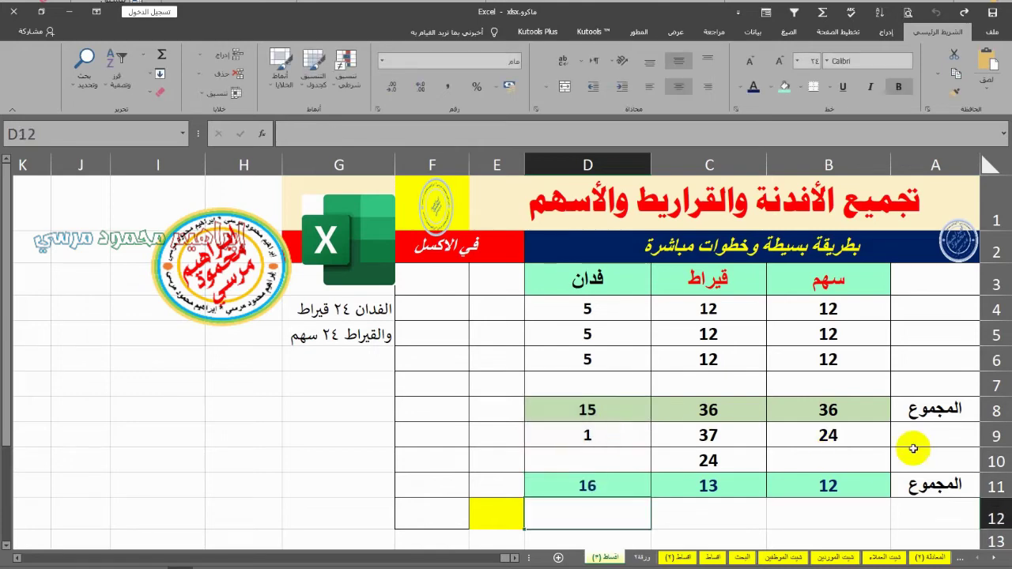
Step: Hide the helper rows 8 to 10 so only the final total row remains below the entries
left_click(995, 485)
left_click_drag(994, 409, 987, 457)
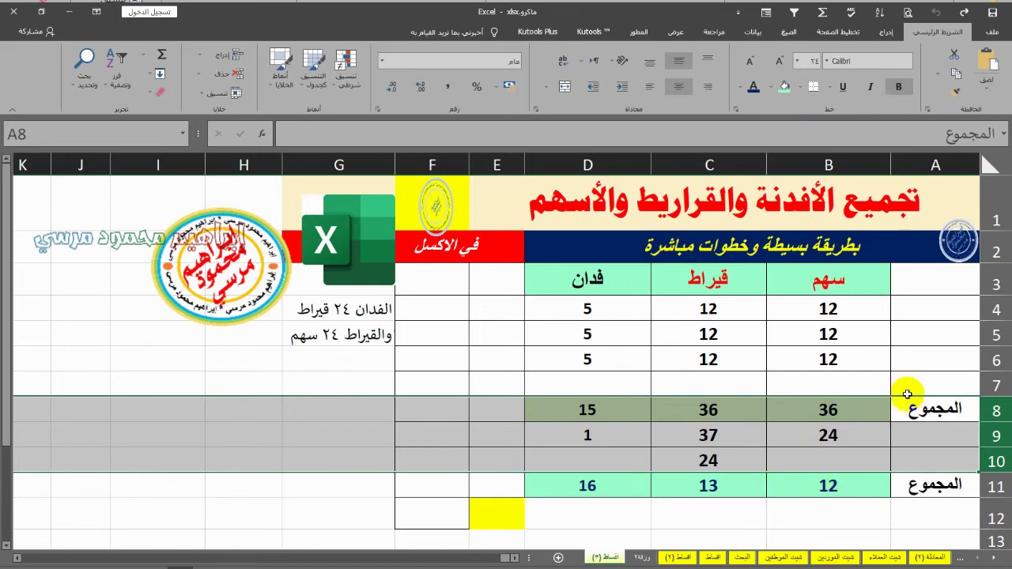
right_click(997, 411)
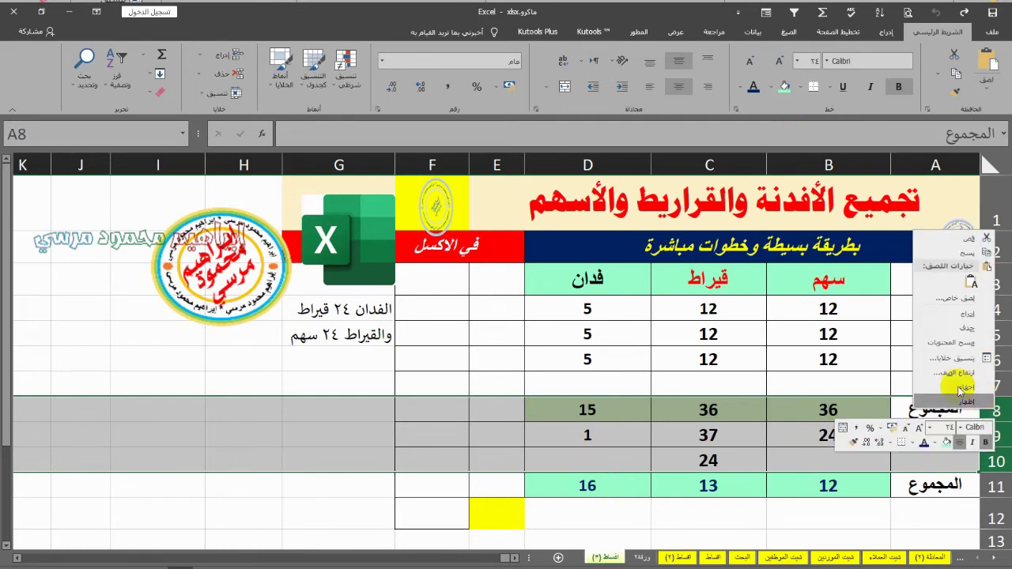
left_click(933, 387)
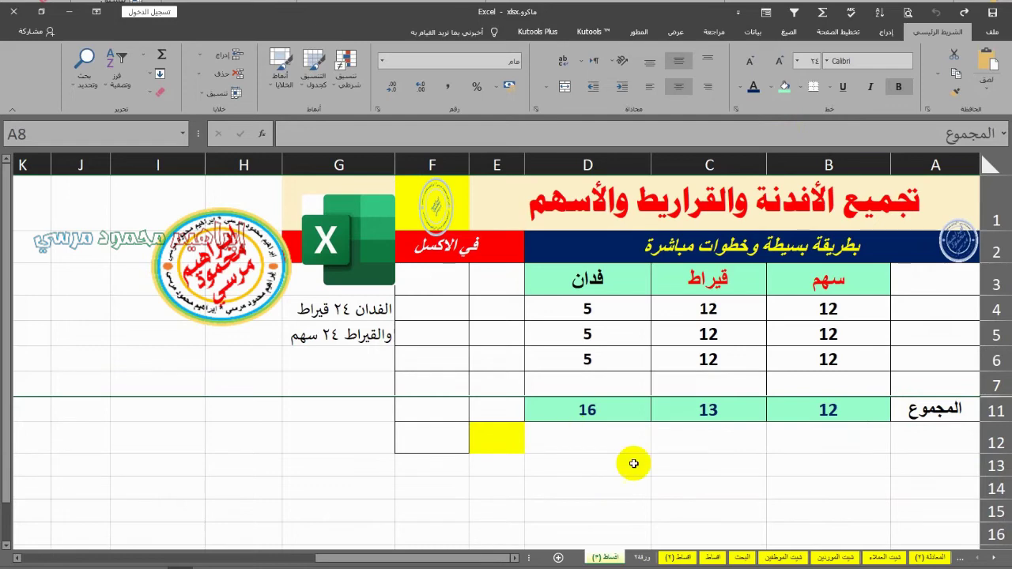
left_click(883, 202)
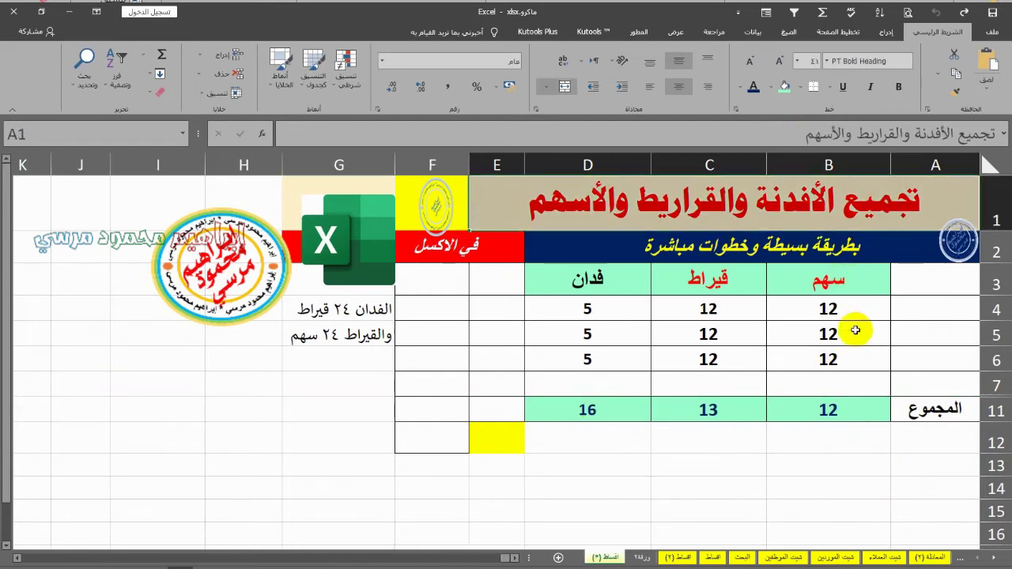
Step: Clear the sample areas in B4:D6 and fill the whole range with 11
scroll(855, 330, "up", 1)
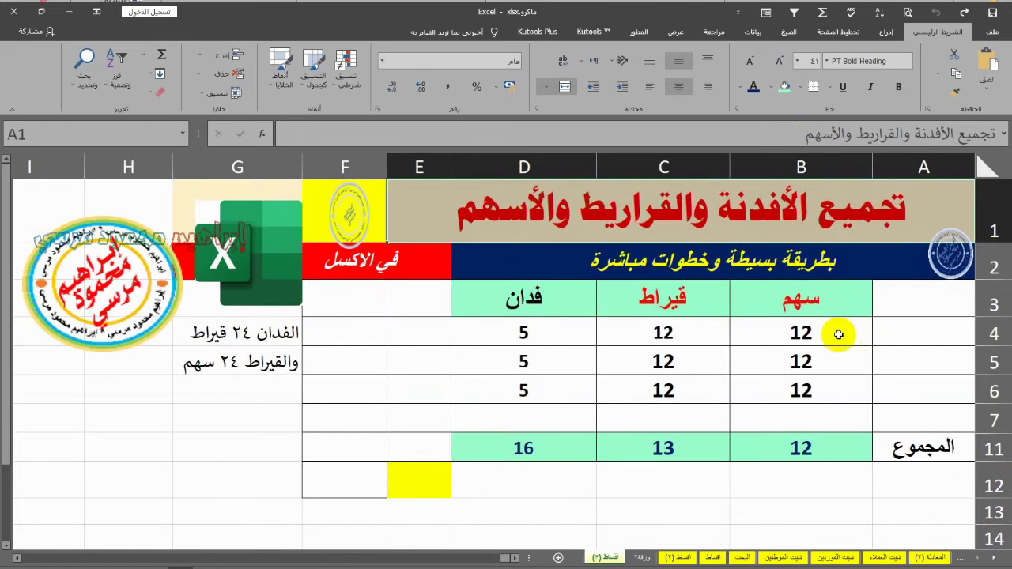
left_click_drag(838, 334, 534, 390)
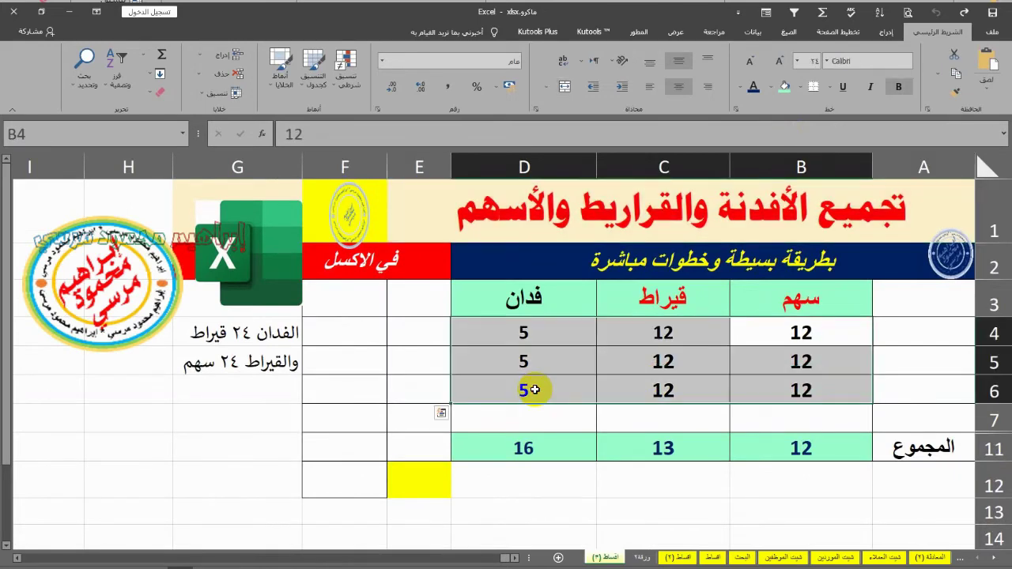
key("Delete")
left_click_drag(551, 403, 528, 400)
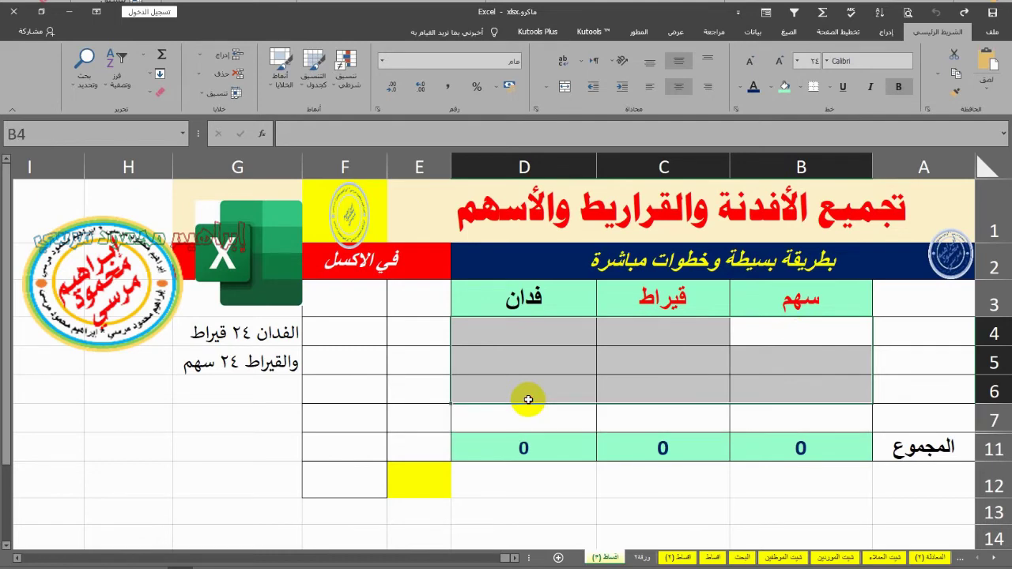
type("11")
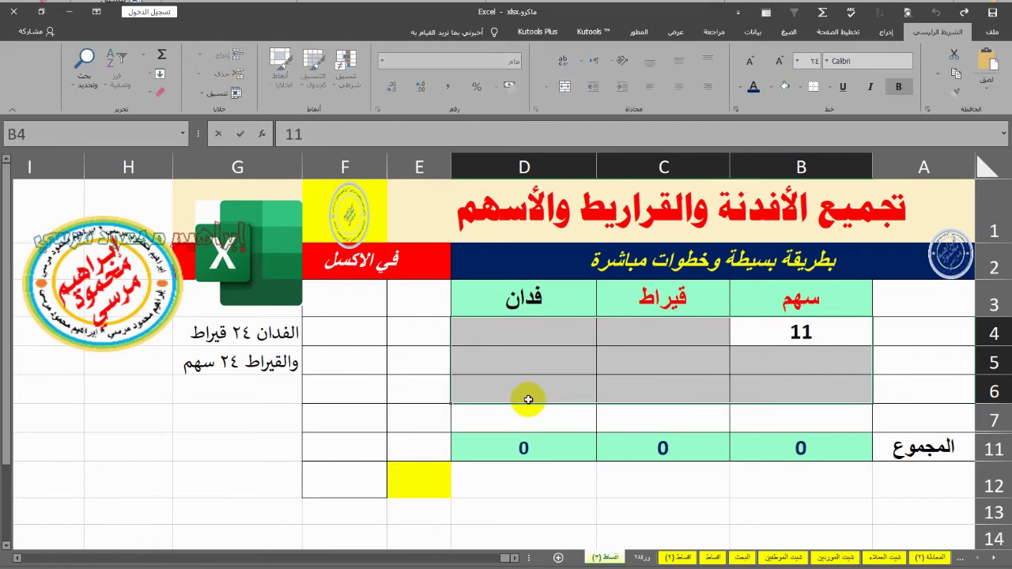
key("ctrl+Return")
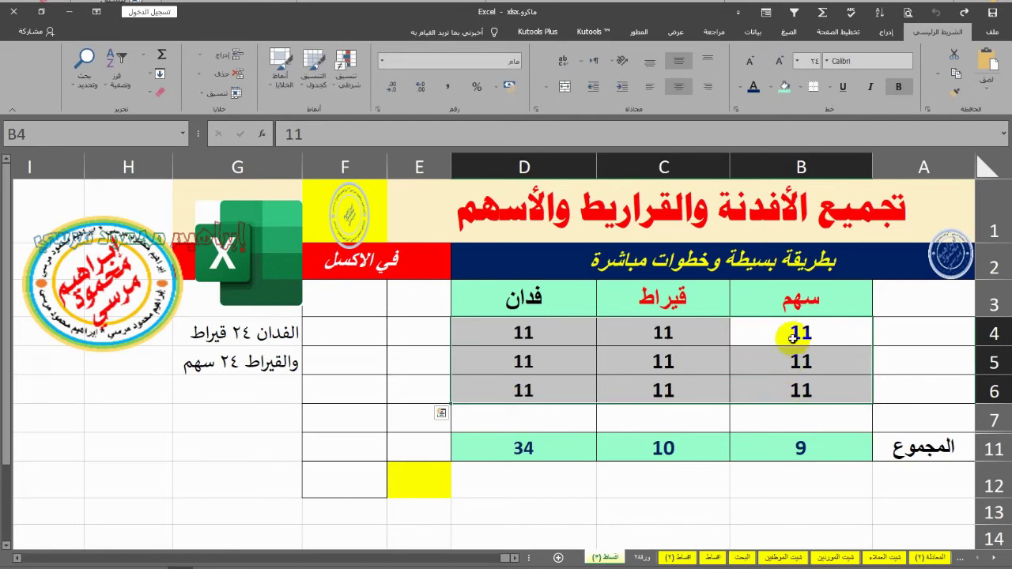
Step: Compare the sahm entries in B4:B6 and the qirat entries in C4:C6 with the totals in row 11
left_click_drag(793, 338, 792, 388)
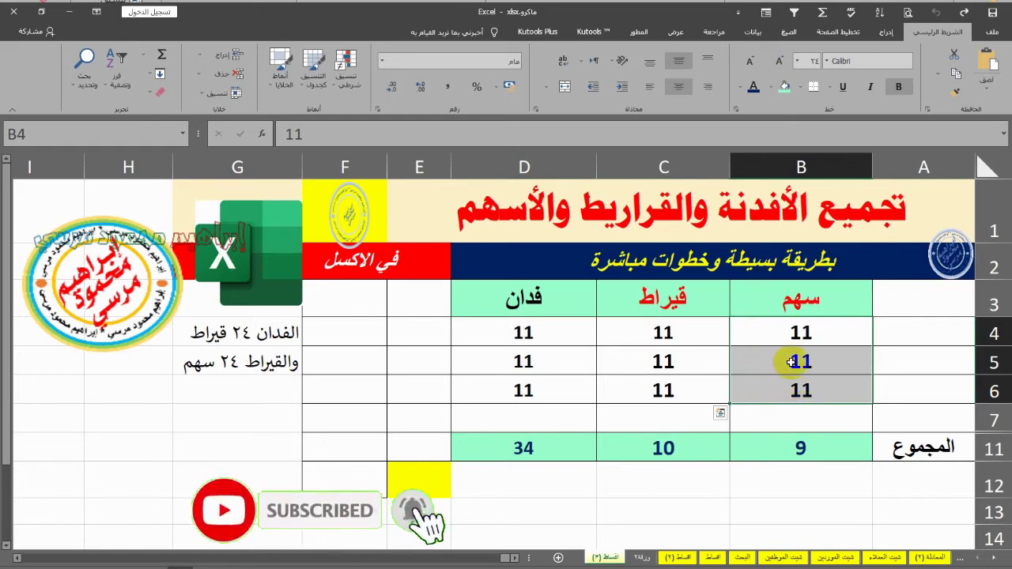
key("Left")
key("Right")
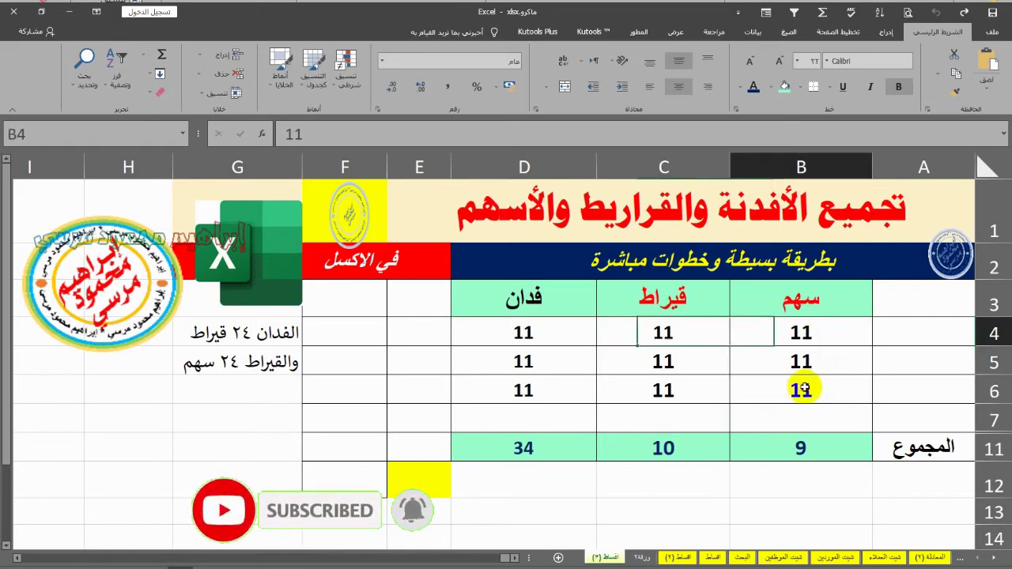
key("shift+Down")
key("shift+Down")
left_click(865, 448)
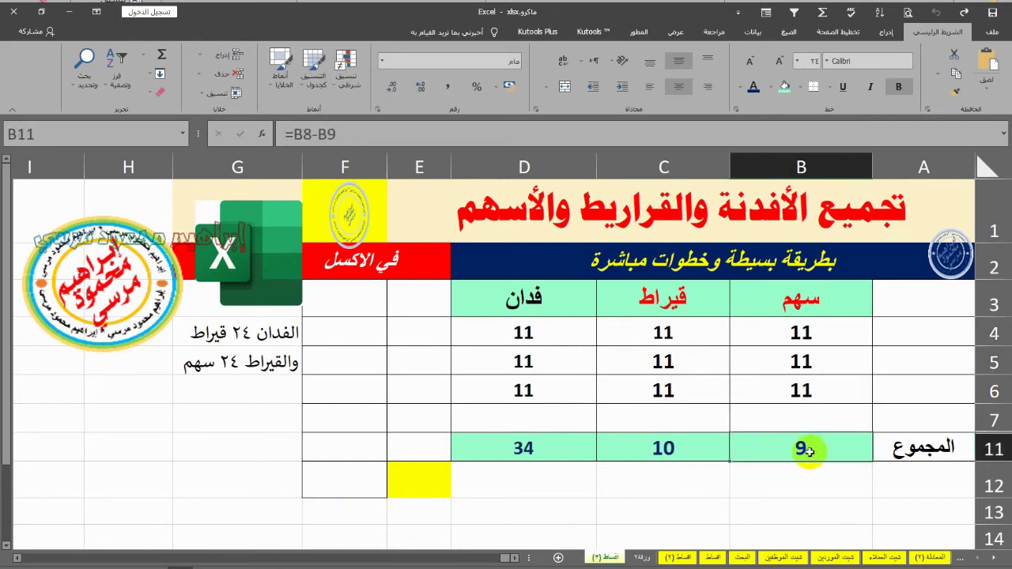
left_click(693, 341)
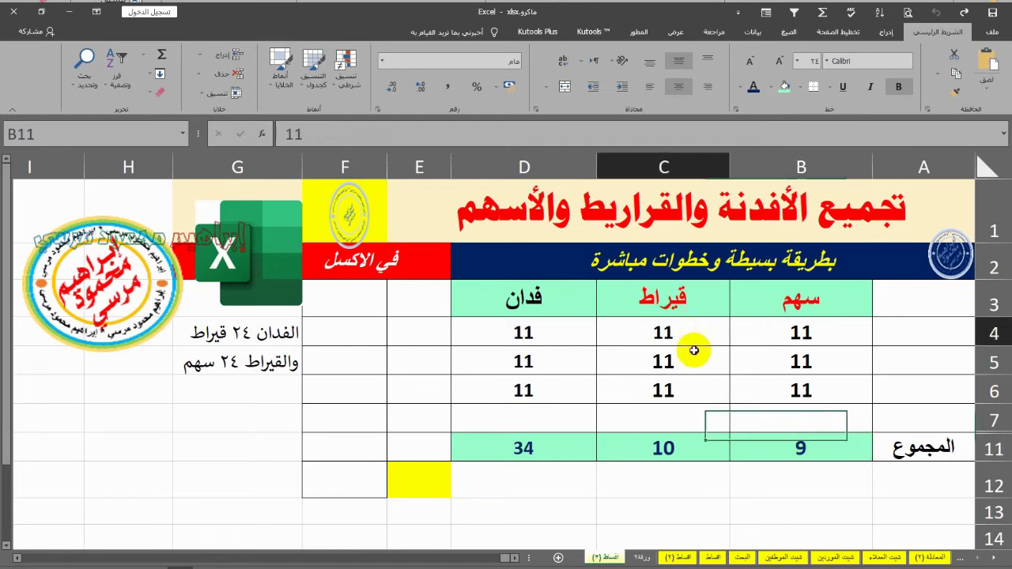
left_click_drag(693, 351, 692, 385)
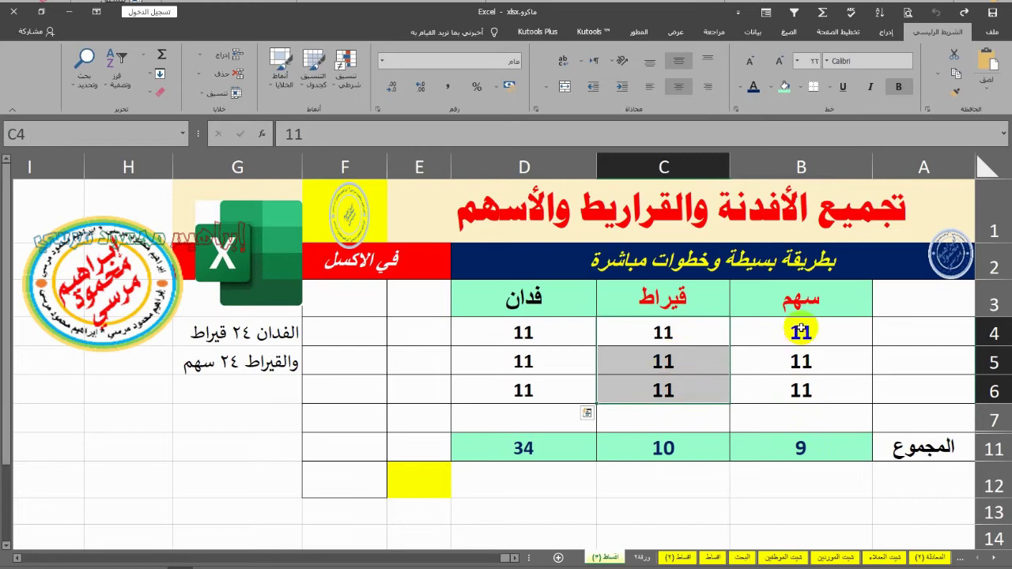
Step: Clear B4:D6 and fill all its cells with 1
left_click_drag(801, 332, 541, 391)
key("Delete")
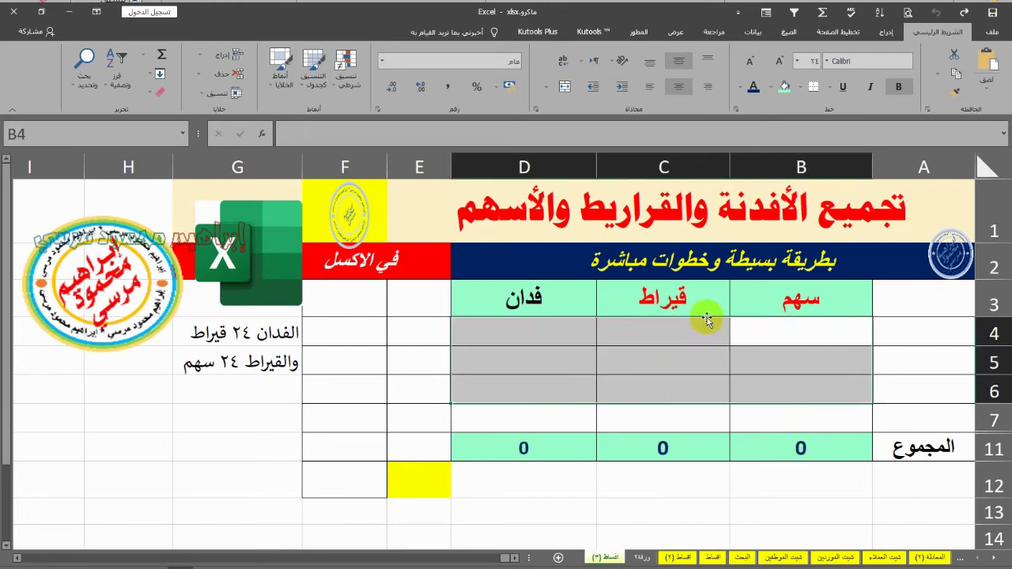
left_click_drag(736, 330, 552, 379)
type("1")
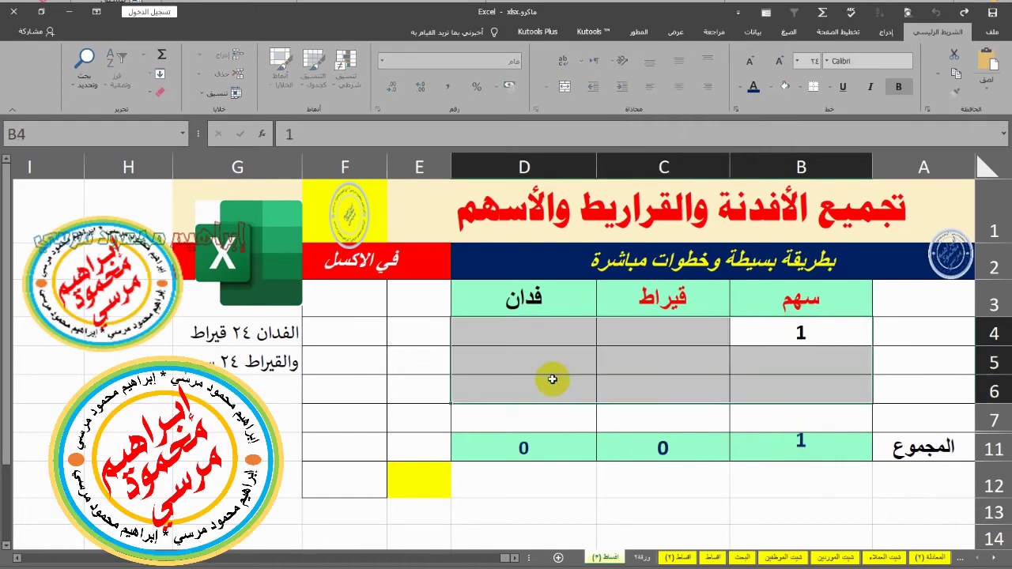
key("Return")
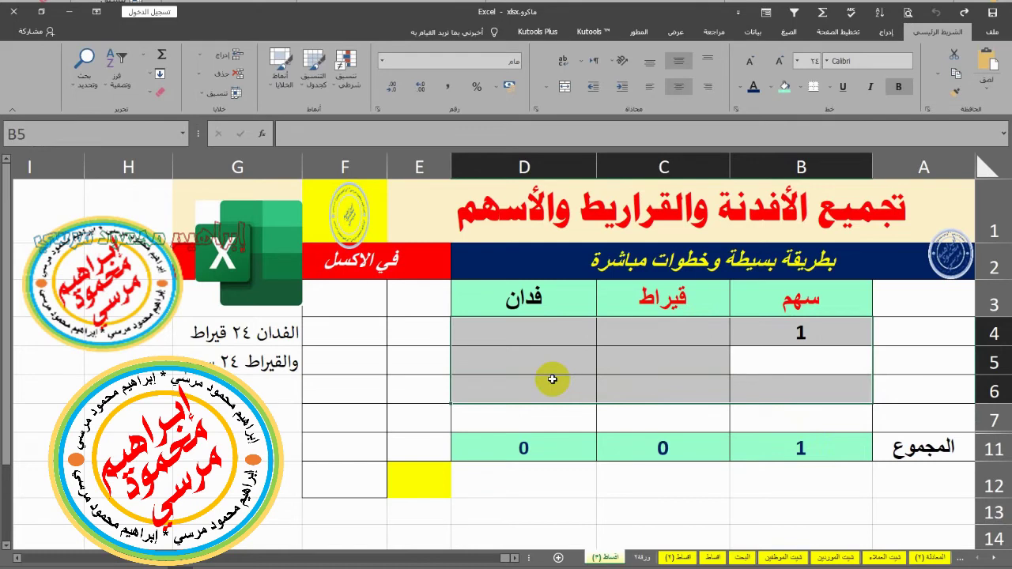
type("1")
key("ctrl+Return")
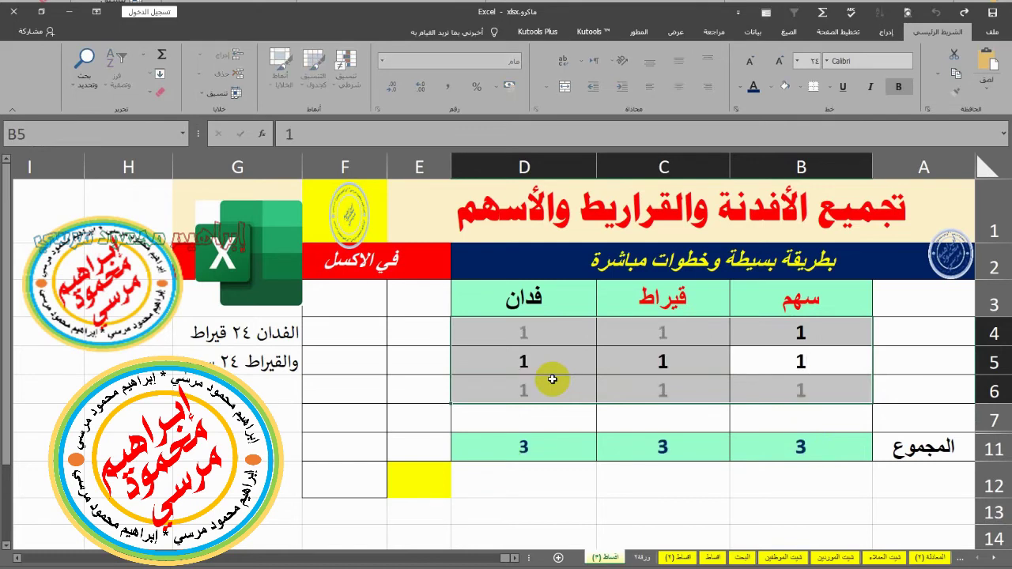
Step: Set the first qirat entry, C4, to 24 and check the carry in the qirat and feddan totals
left_click_drag(757, 334, 764, 388)
left_click_drag(690, 391, 664, 332)
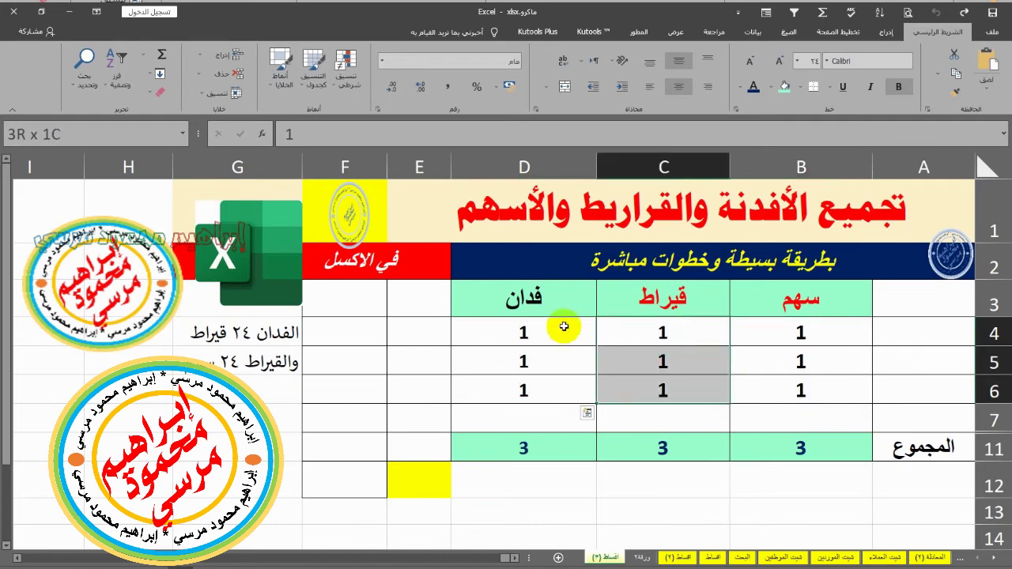
left_click_drag(561, 324, 563, 385)
left_click(689, 332)
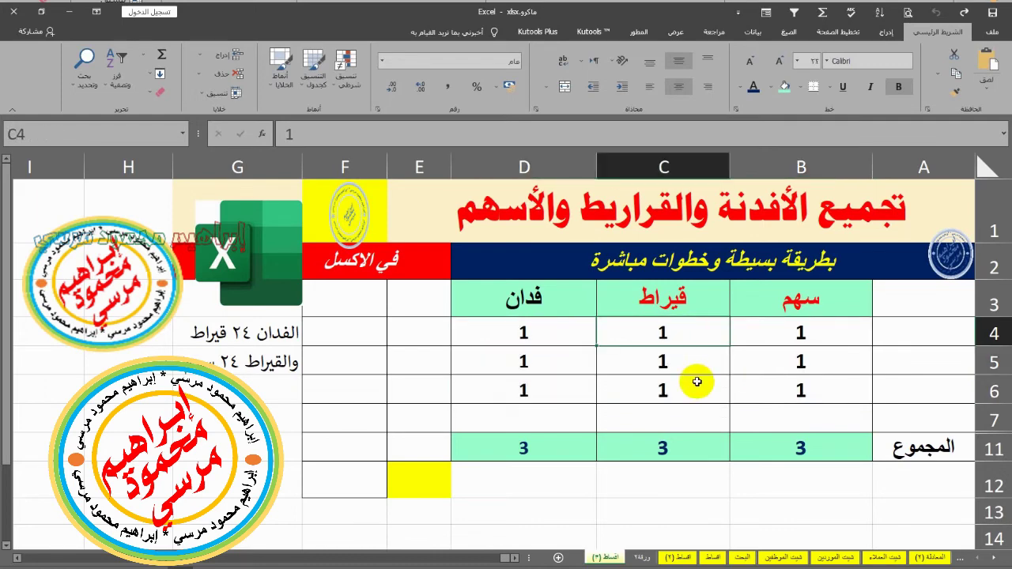
type("24")
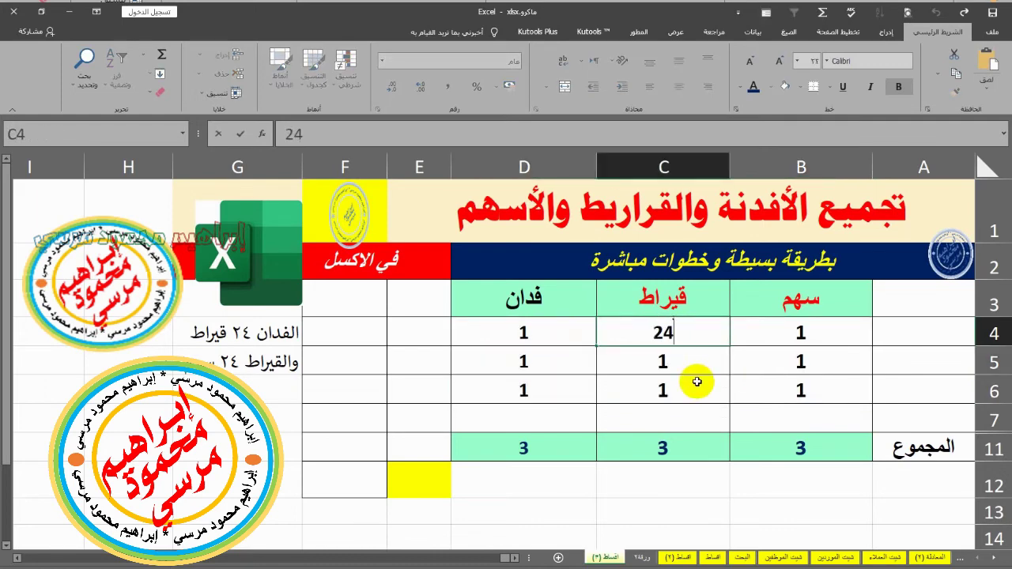
key("Return")
left_click(689, 384)
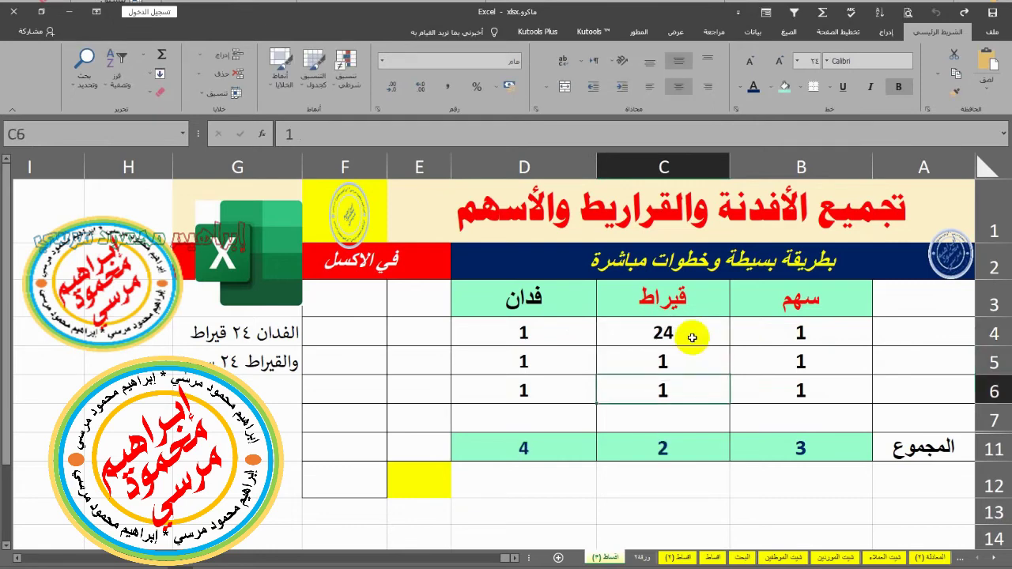
left_click(690, 335)
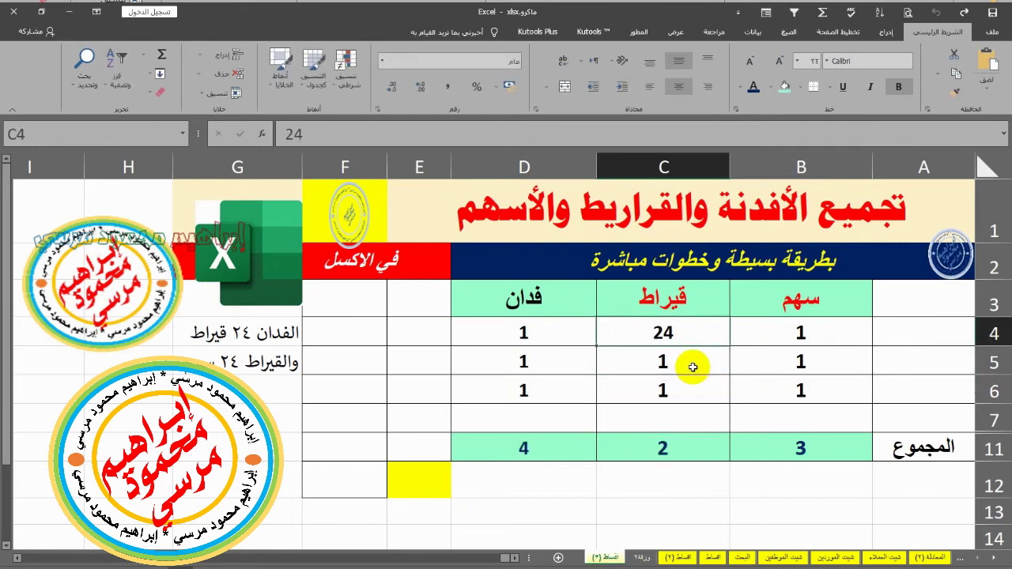
left_click(693, 364)
left_click(693, 390)
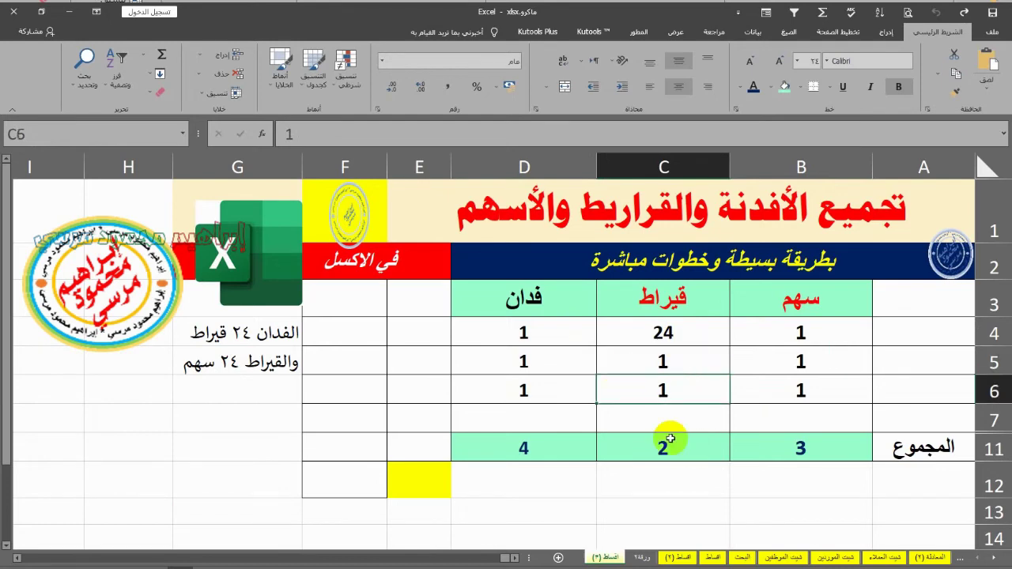
left_click(545, 336)
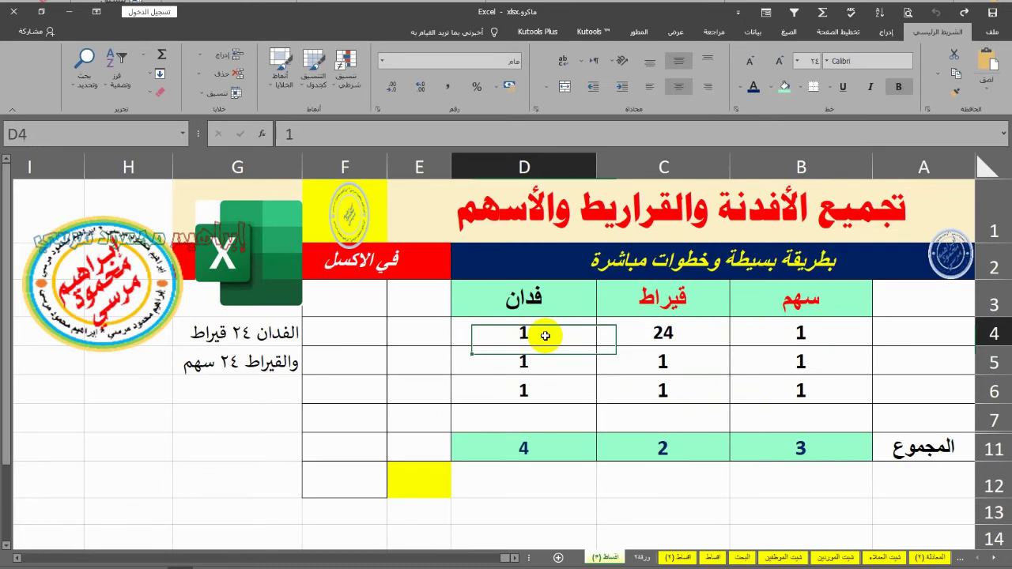
left_click(670, 452)
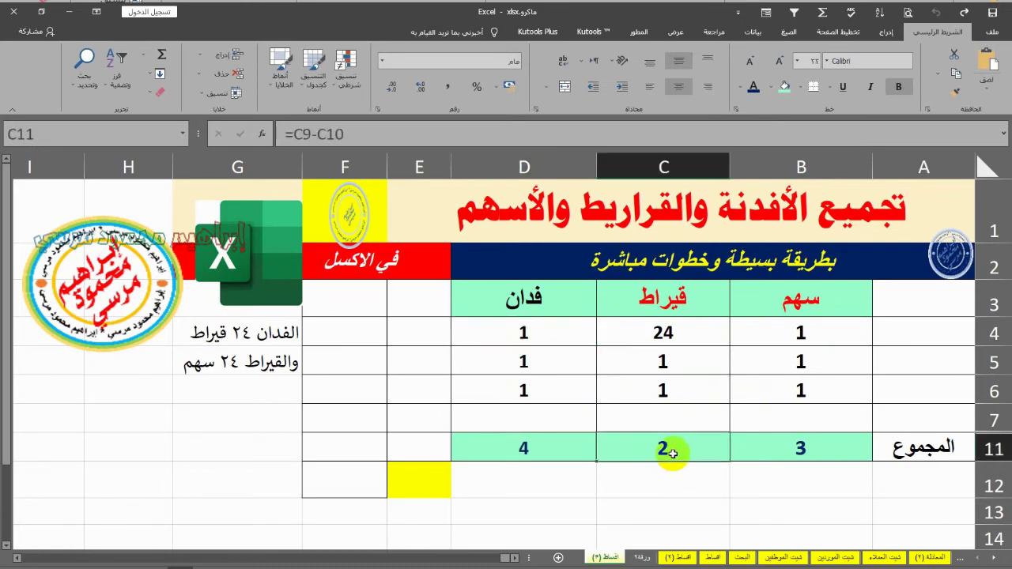
Step: Set the first sahm entry, B4, to 20
left_click(820, 341)
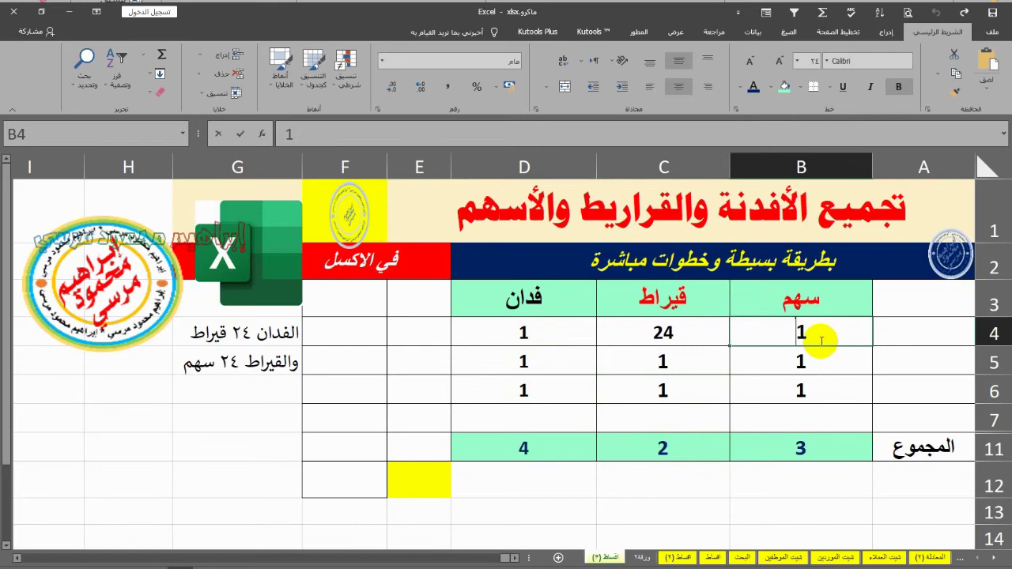
key("BackSpace")
type("20")
key("Return")
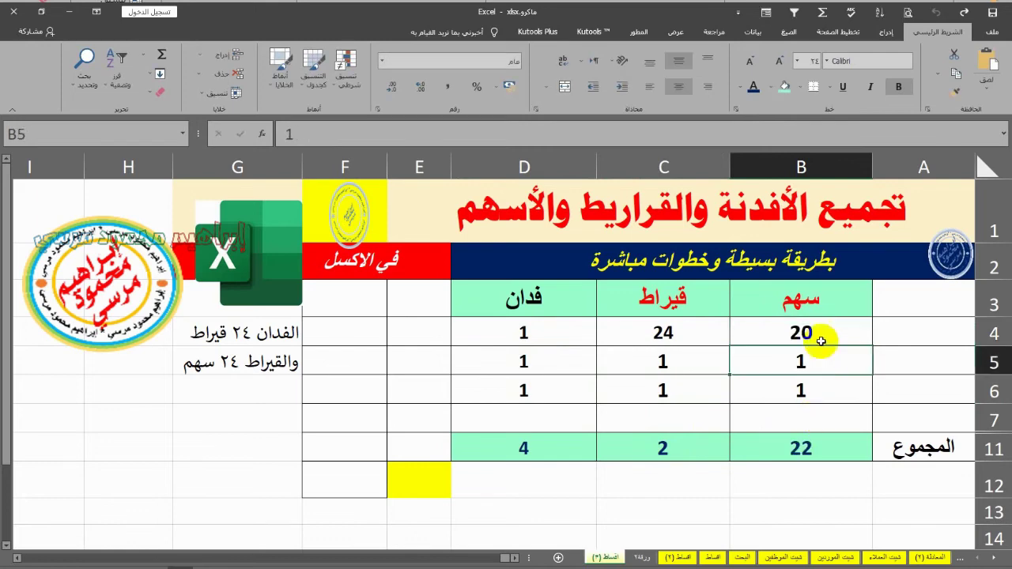
Step: Set the second and third sahm entries, B5 and B6, to 2 each and check the sahm total in B11
left_click_drag(821, 339, 822, 403)
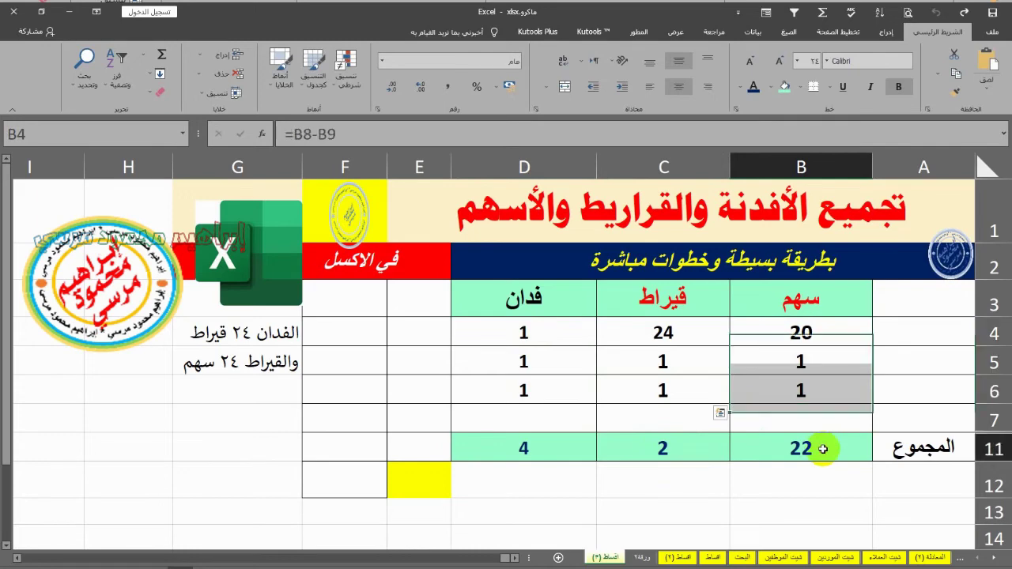
left_click(822, 448)
left_click(827, 358)
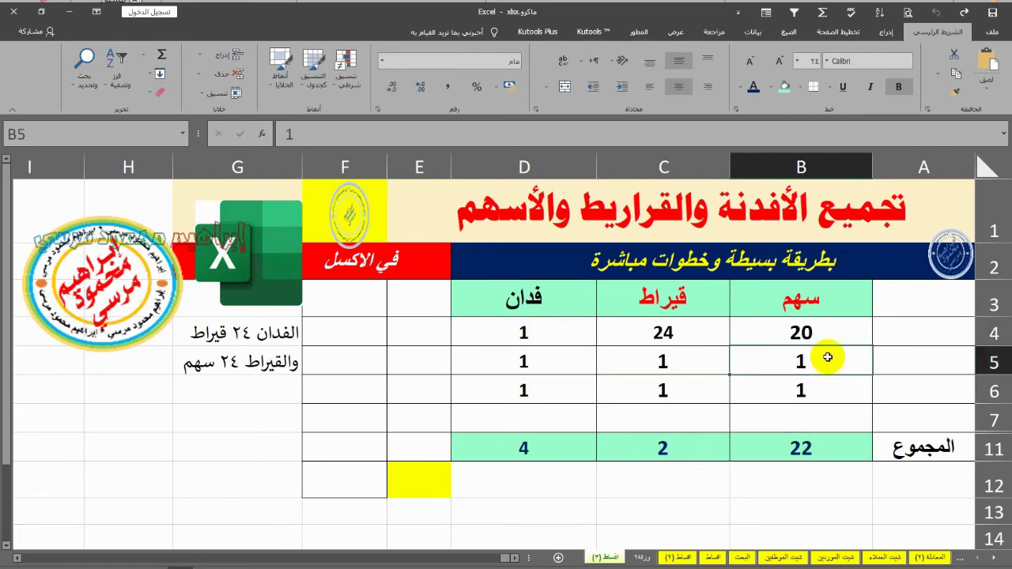
key("BackSpace")
type("2")
key("Return")
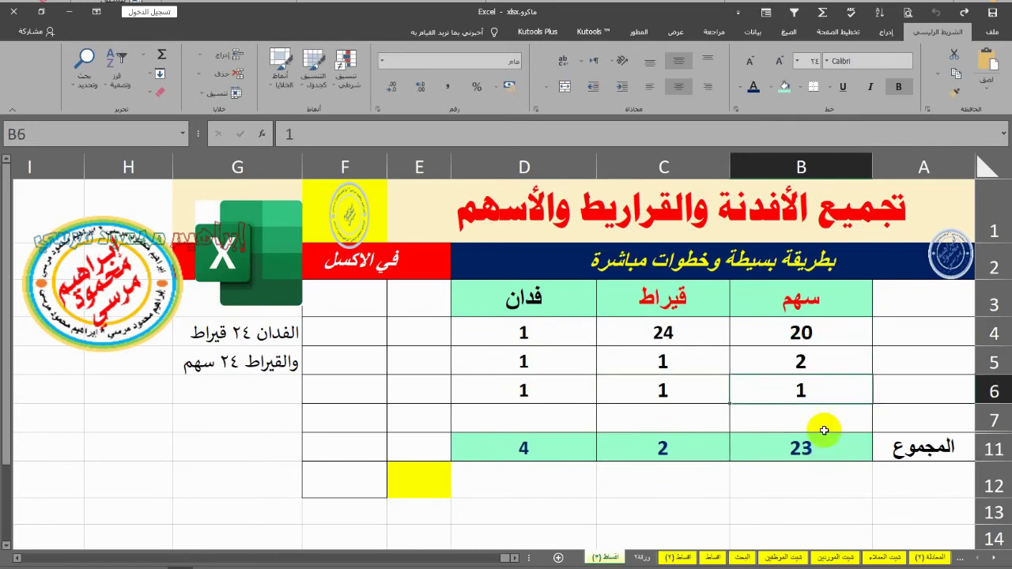
type("2")
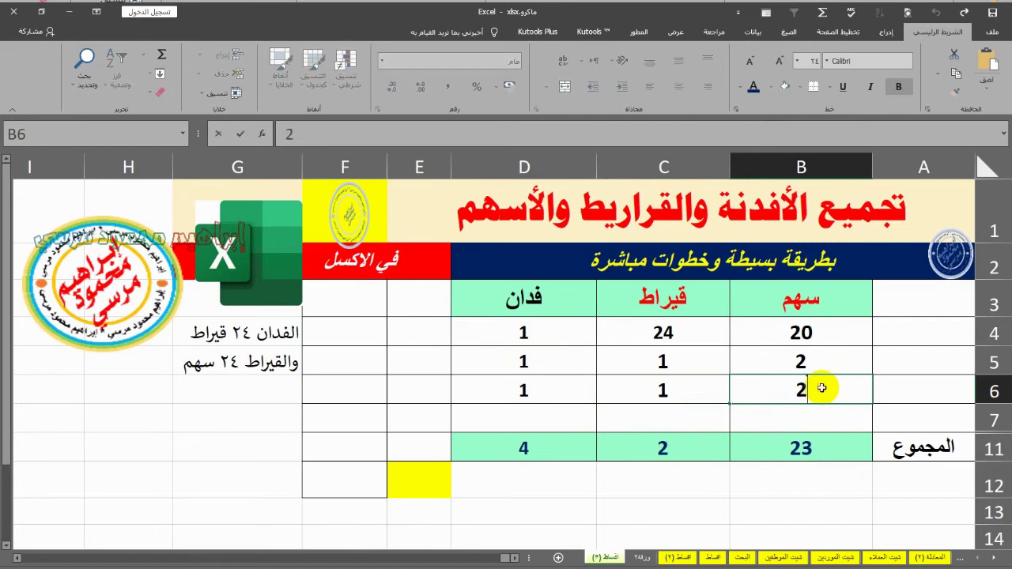
key("Return")
left_click_drag(801, 332, 825, 398)
left_click(824, 457)
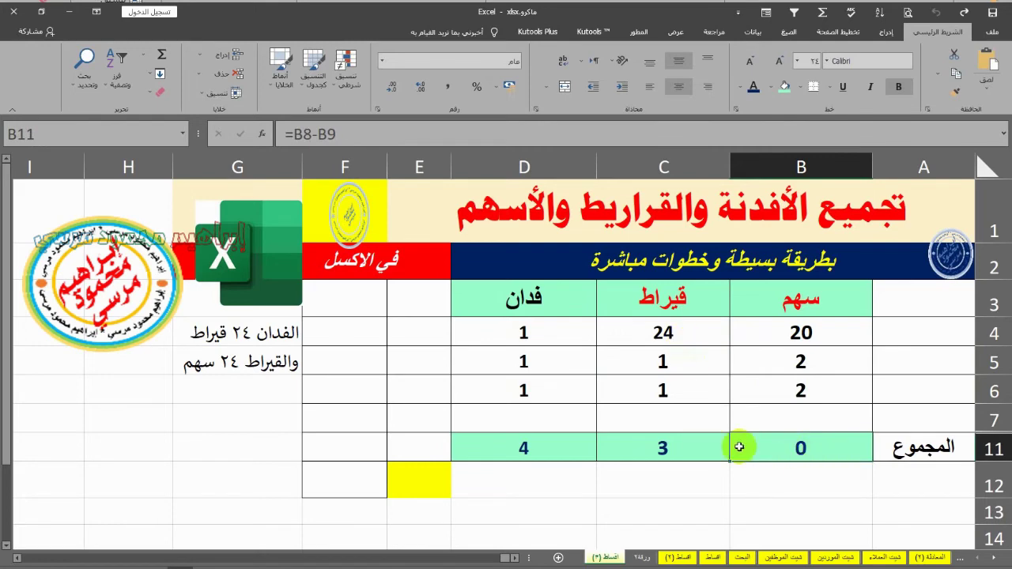
Step: Set the third sahm entry, B6, to 1 and check the qirat total in C11
left_click(803, 390)
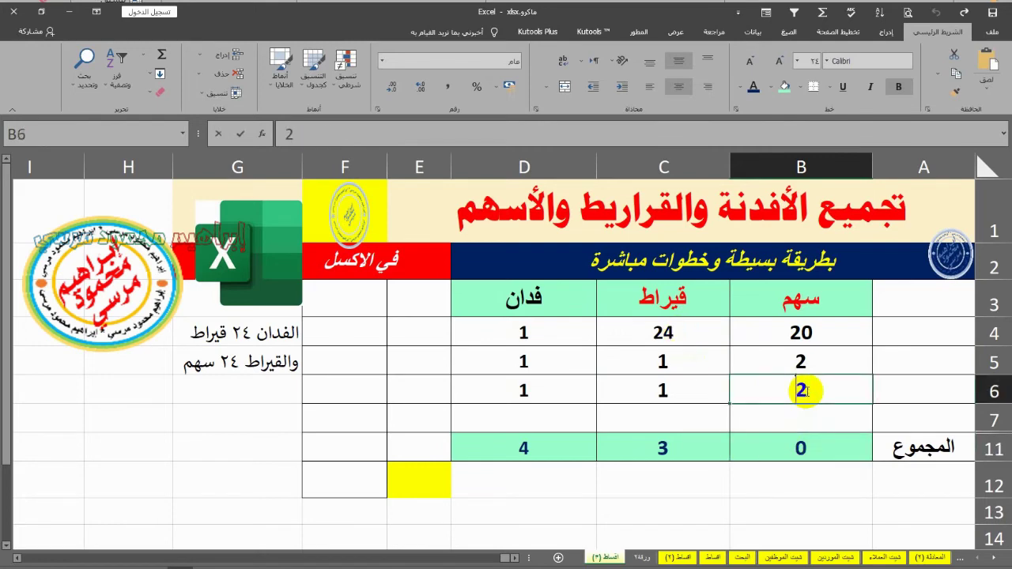
type("1")
key("Return")
left_click(688, 452)
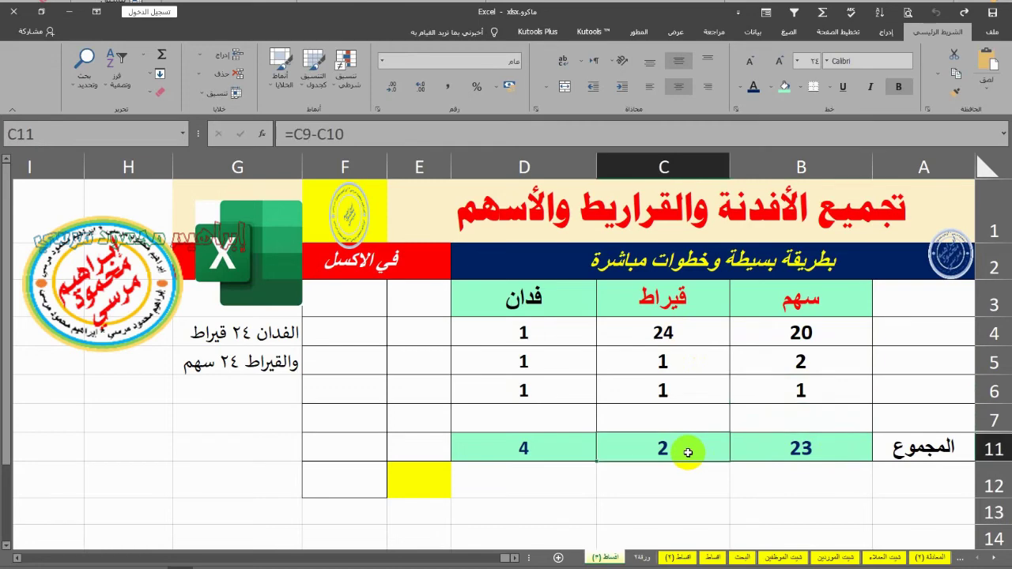
double_click(688, 452)
key("shift+Home")
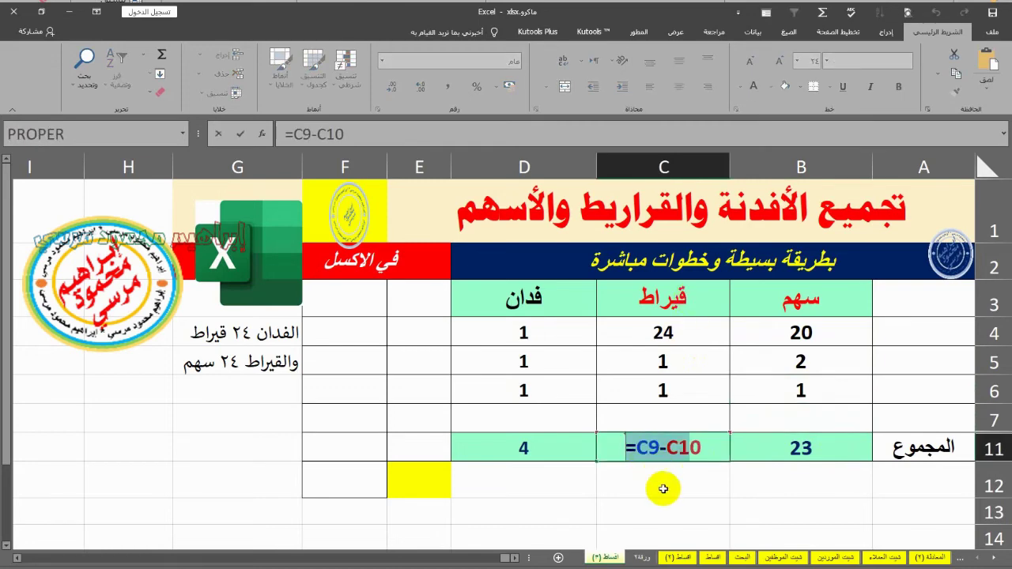
left_click(664, 488)
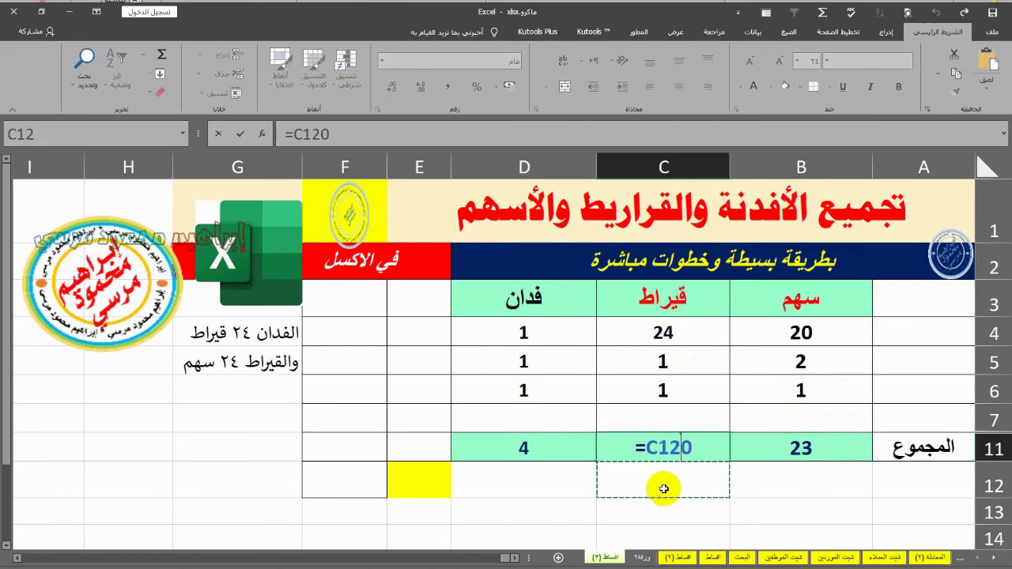
key("Escape")
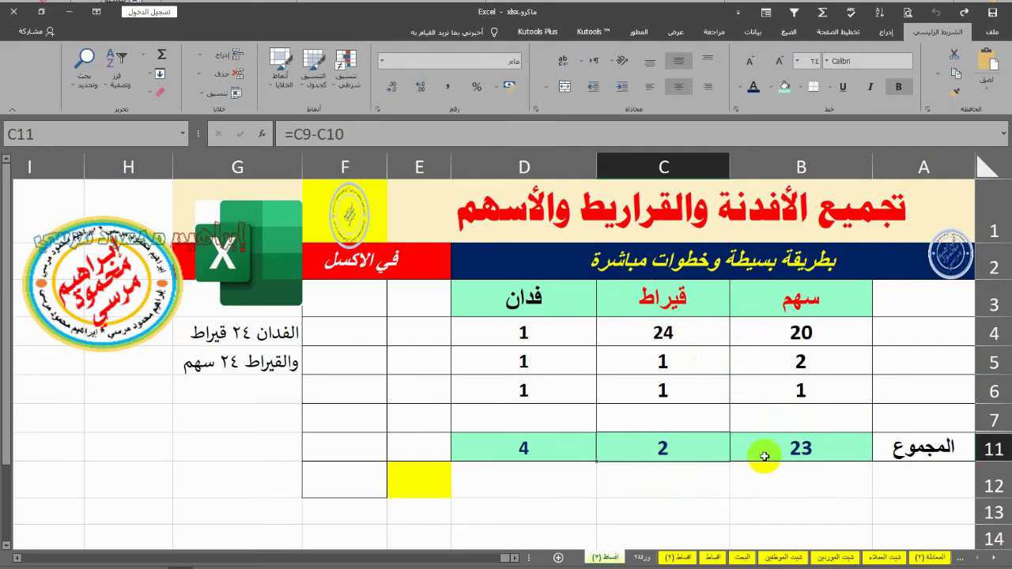
key("Right")
Step: Set the third sahm entry, B6, to 2 and review the sahm entries against their total
left_click(811, 391)
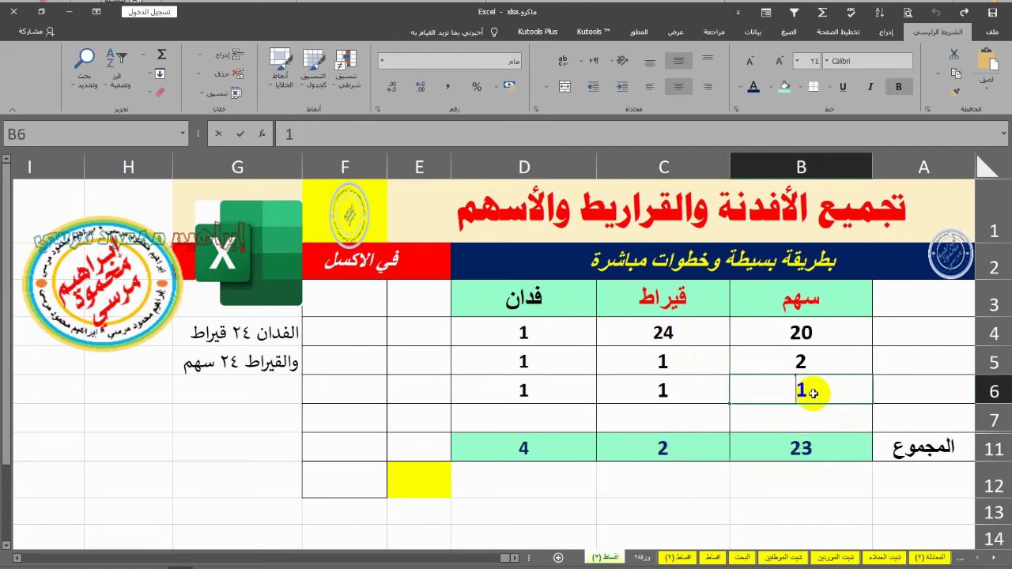
type("2")
key("Return")
left_click_drag(801, 332, 813, 405)
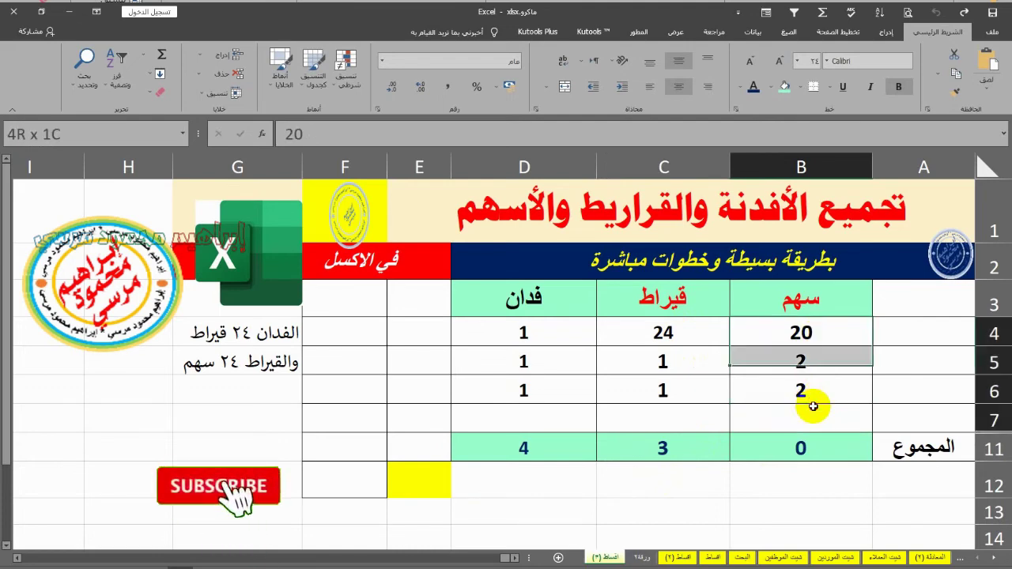
Step: Compare the qirat entries in C4:C6 and the sahm entries in B4:B6 with their totals in row 11
left_click_drag(701, 335, 696, 416)
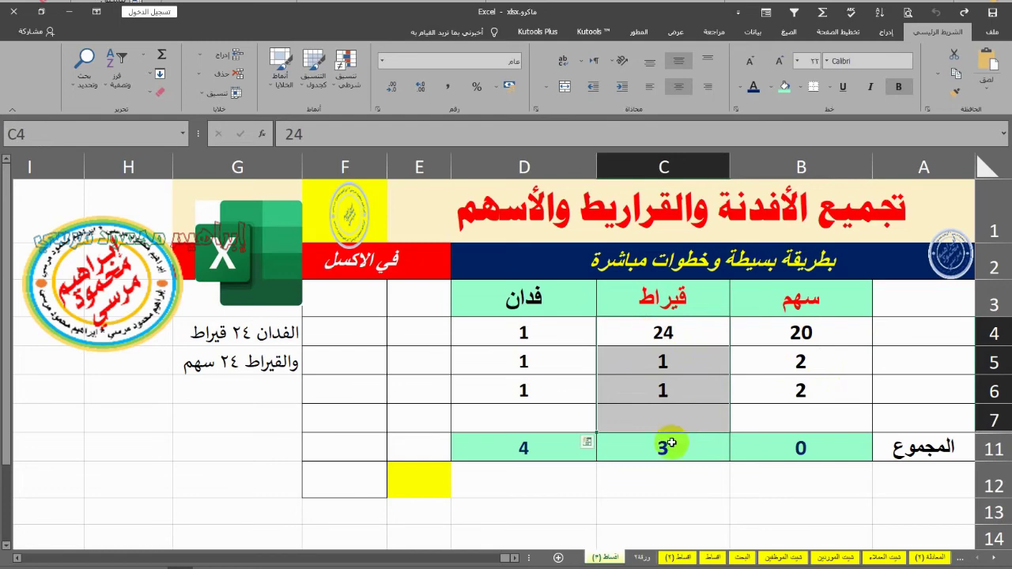
left_click(684, 334)
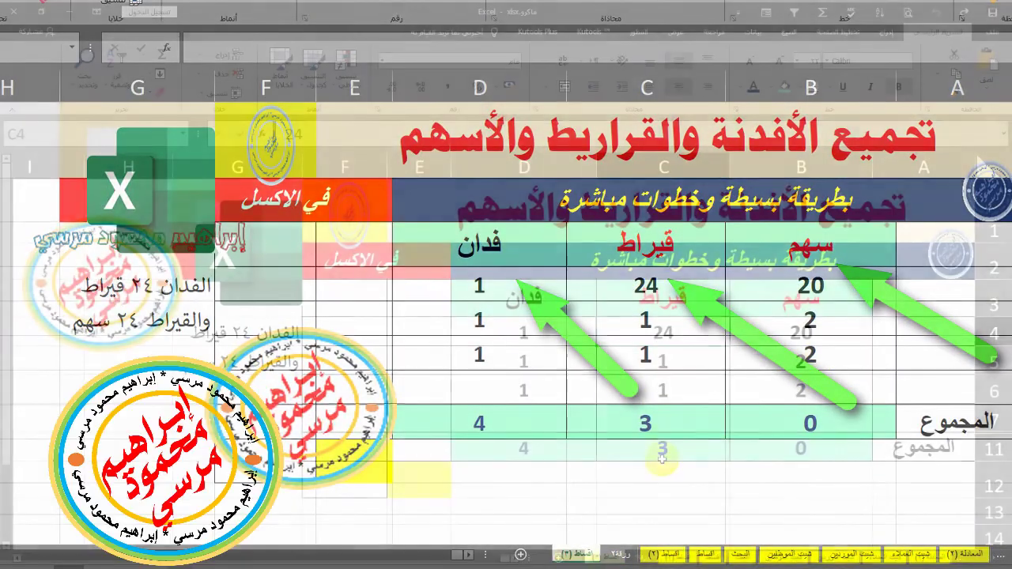
left_click(663, 452)
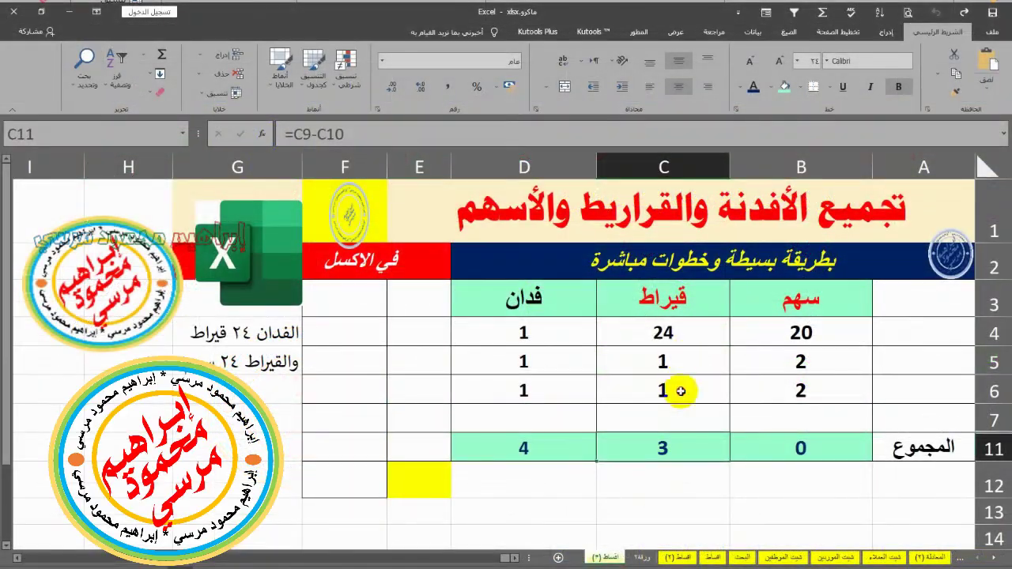
left_click_drag(664, 361, 678, 389)
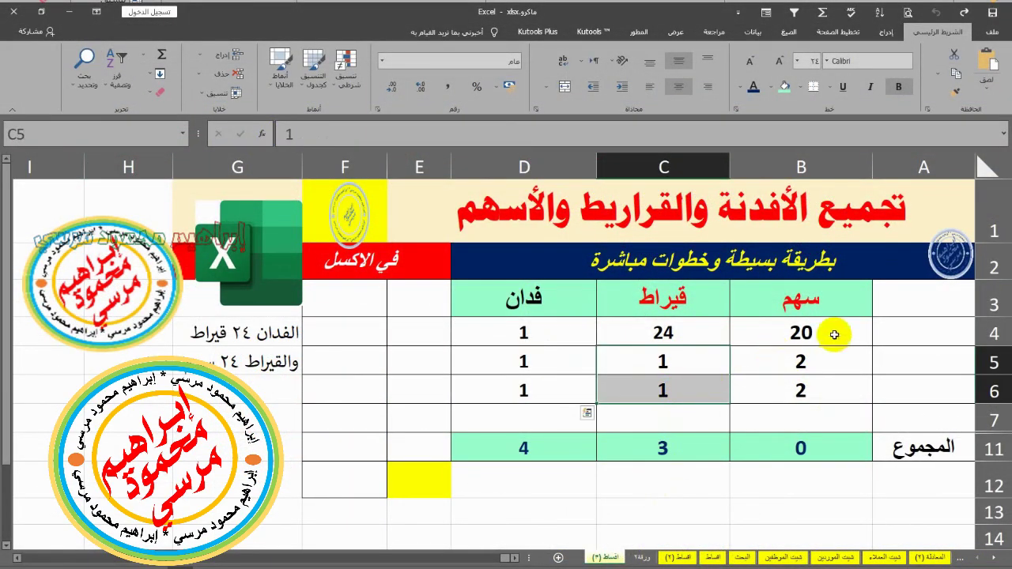
left_click_drag(830, 334, 829, 391)
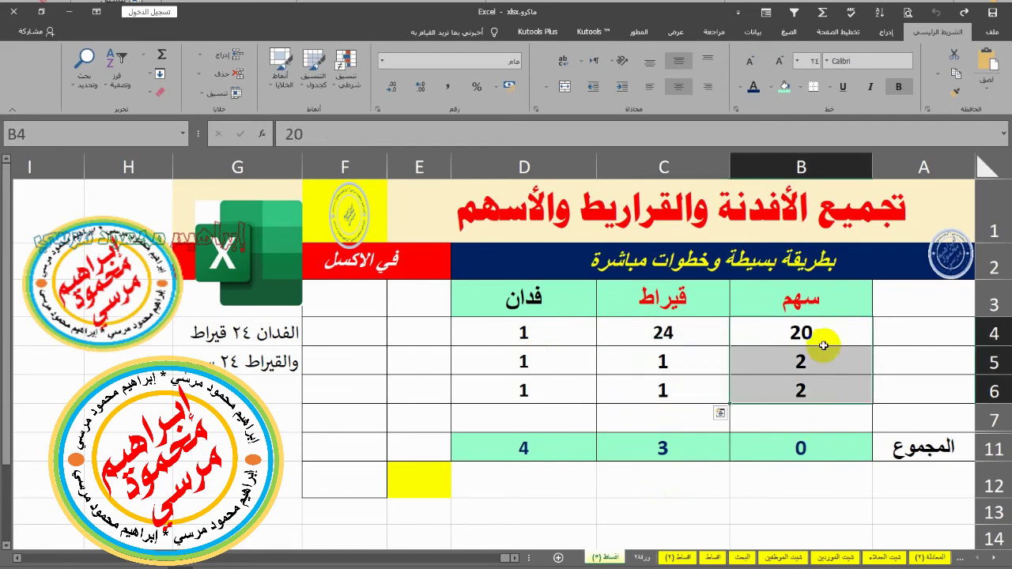
left_click(800, 448)
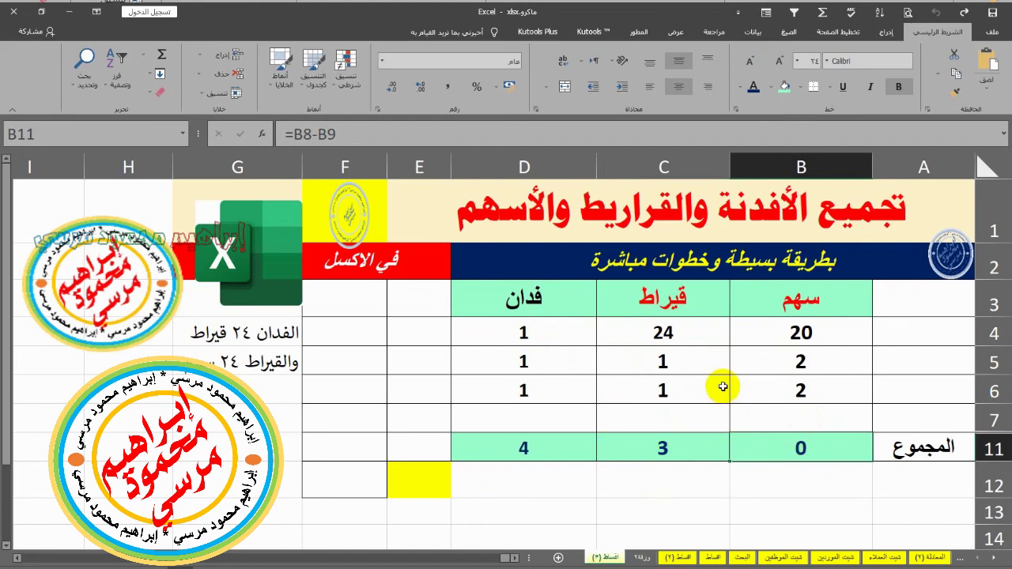
Step: Check the qirat column and the feddan entries in D4:D6 against the carried totals in C11 and D11
left_click_drag(691, 300, 680, 447)
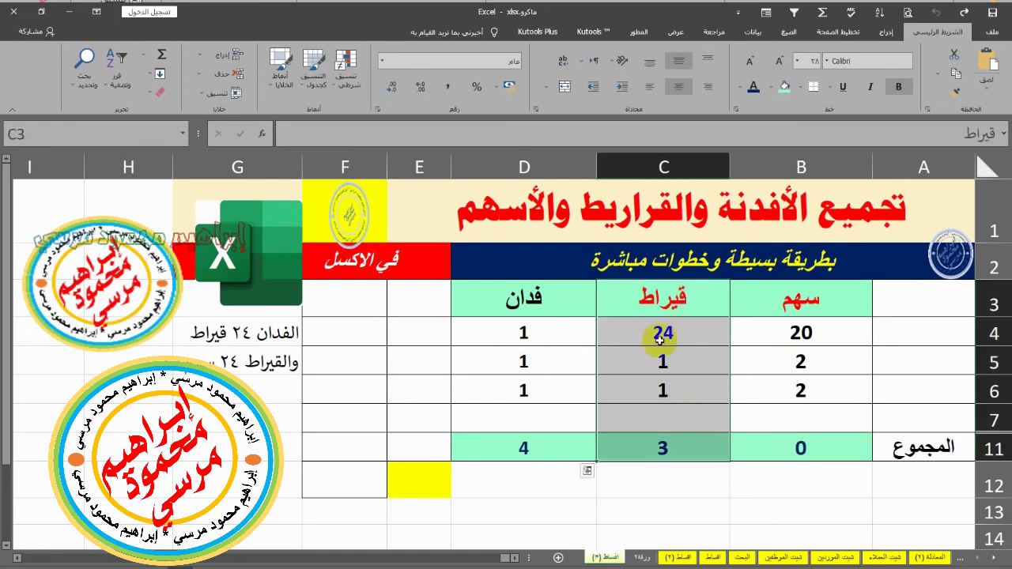
left_click(542, 332)
left_click_drag(545, 430, 545, 426)
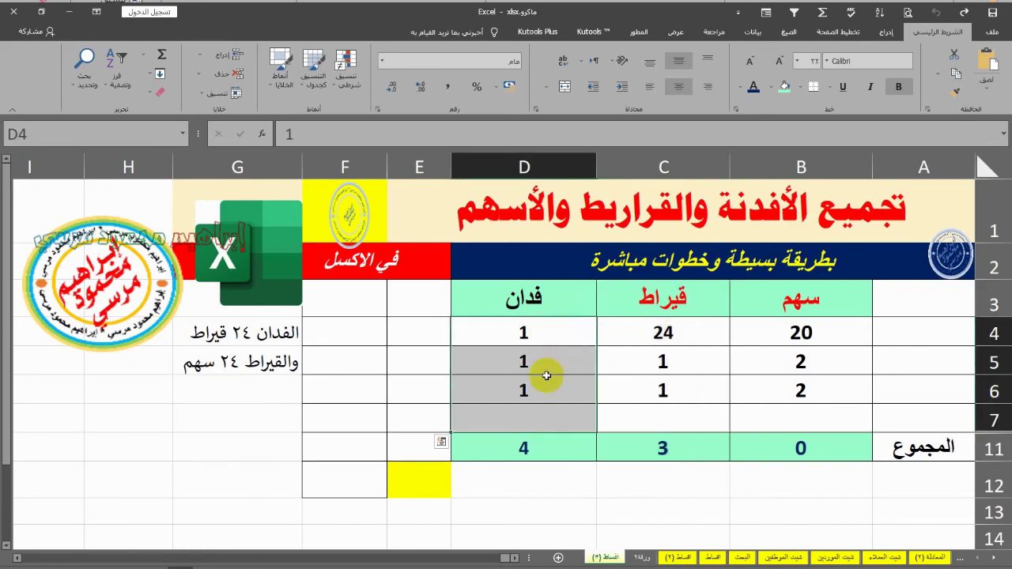
left_click(528, 448)
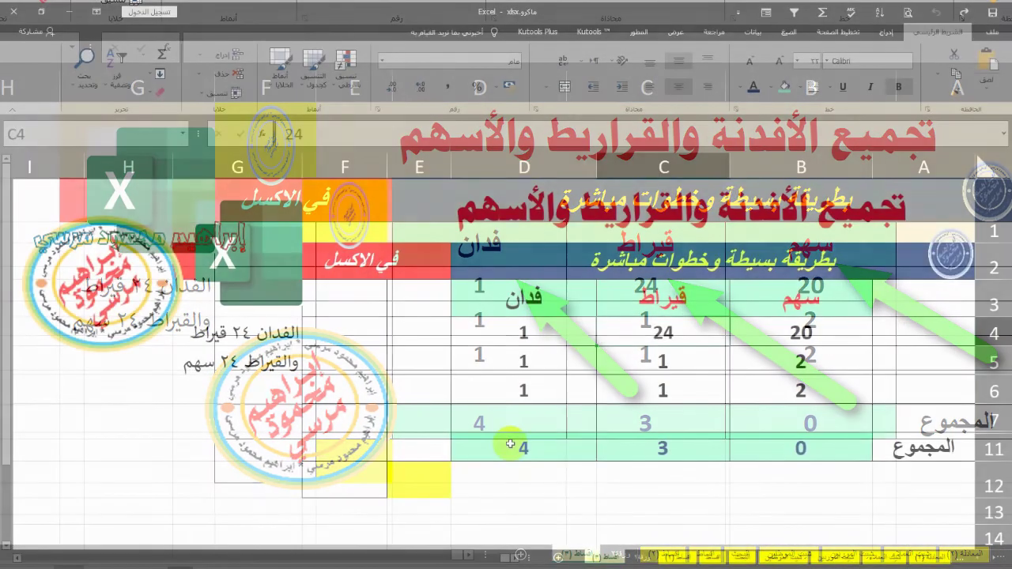
left_click_drag(645, 321, 696, 399)
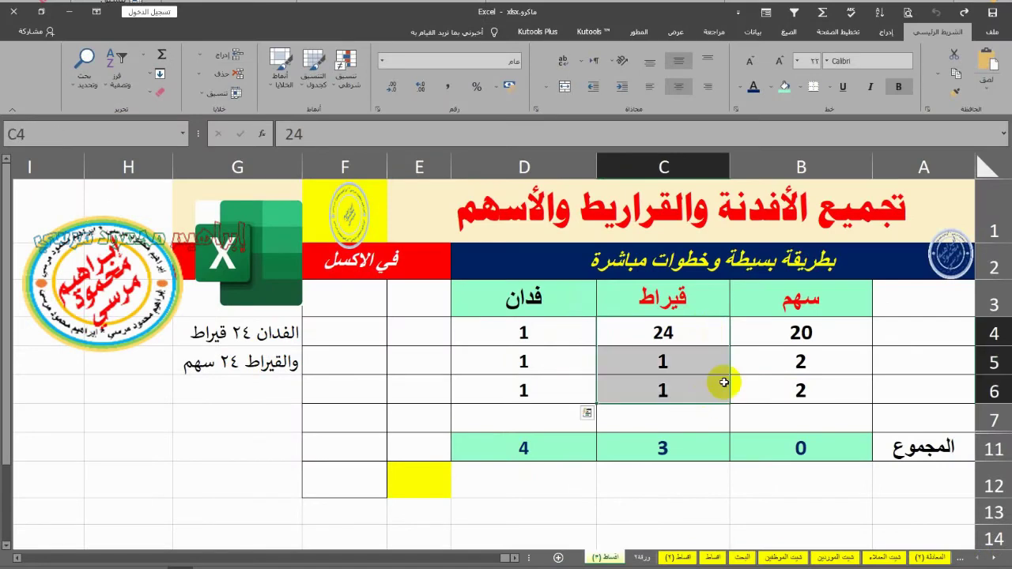
left_click(690, 481)
left_click(702, 506)
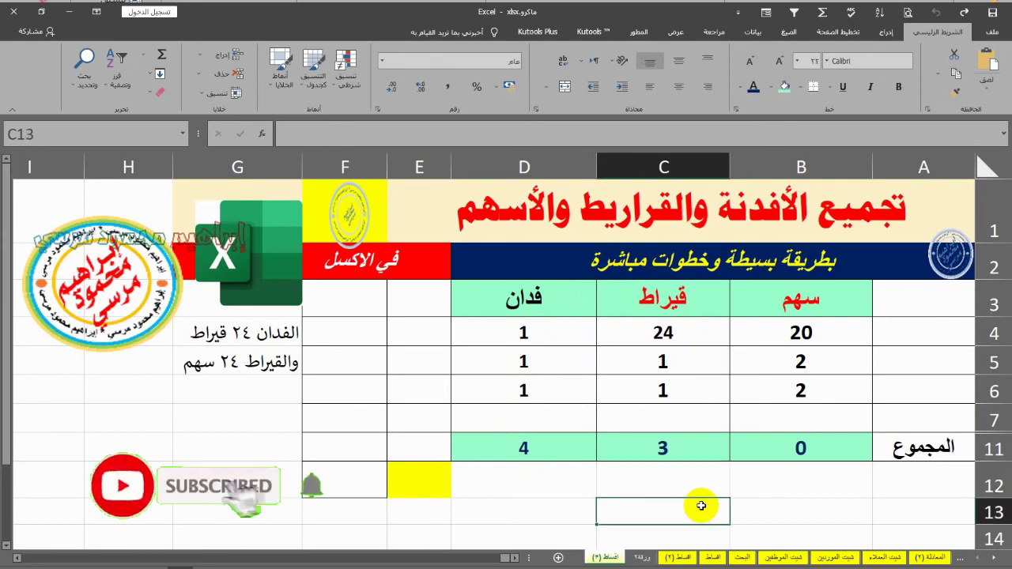